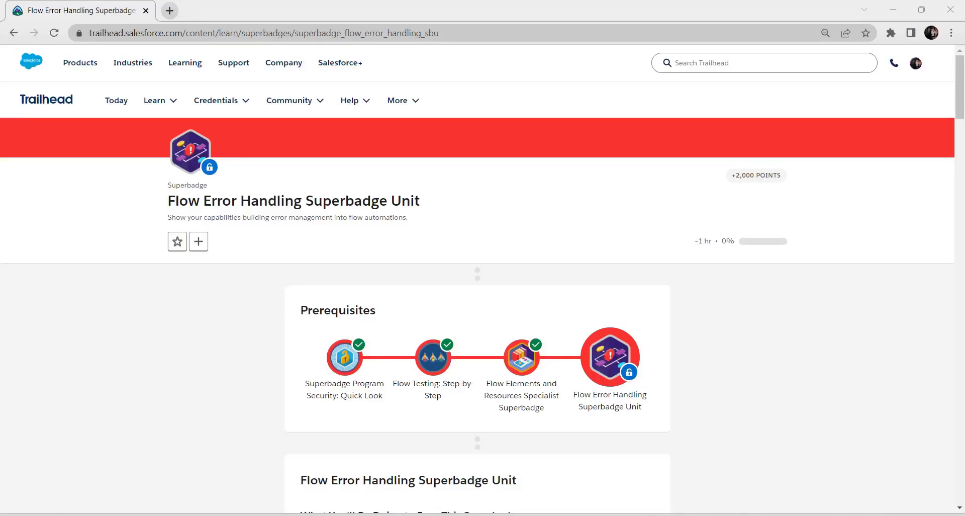
# Step: Review the Flow Error Handling Superbadge Unit page, launch its hands-on org, and switch to the org's Setup home
pyautogui.scroll(-12, 478, 296)
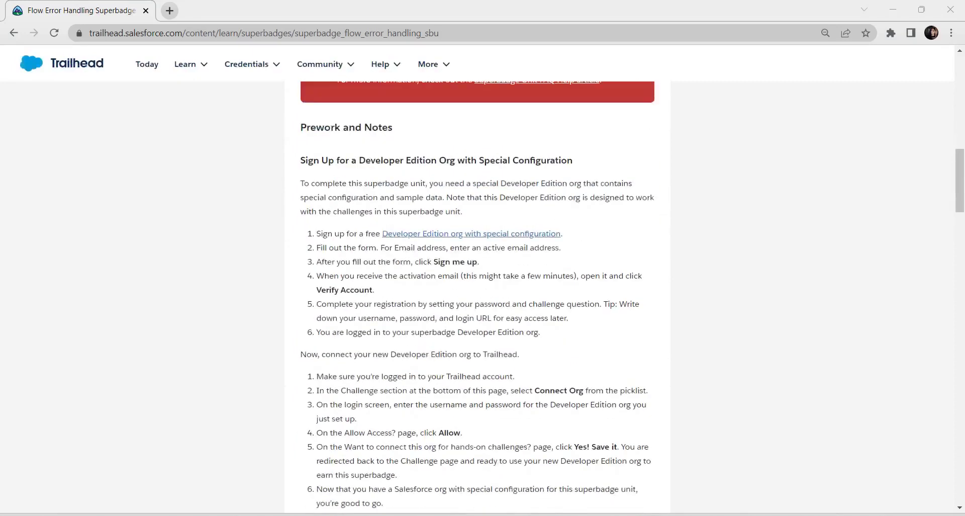
pyautogui.moveTo(563, 234); pyautogui.dragTo(360, 233)
pyautogui.scroll(-9, 477, 296)
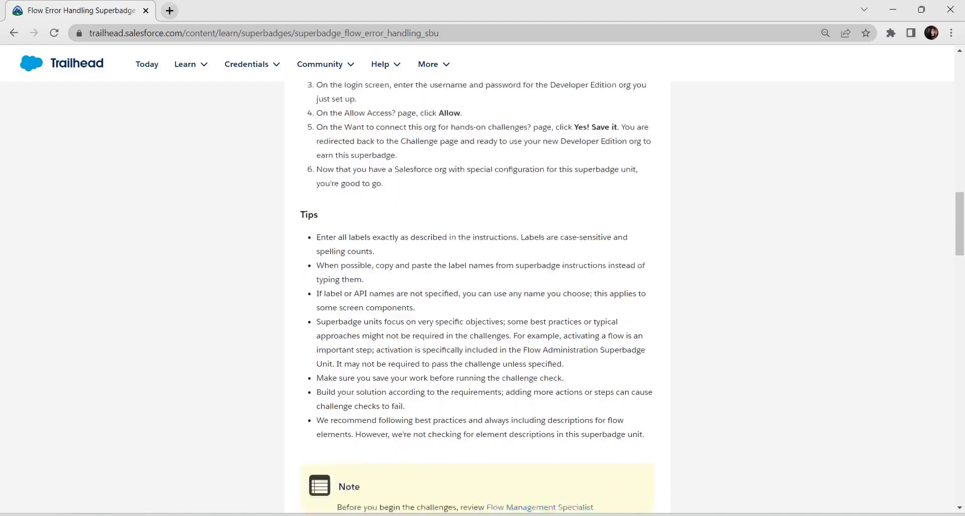
pyautogui.scroll(-15, 478, 296)
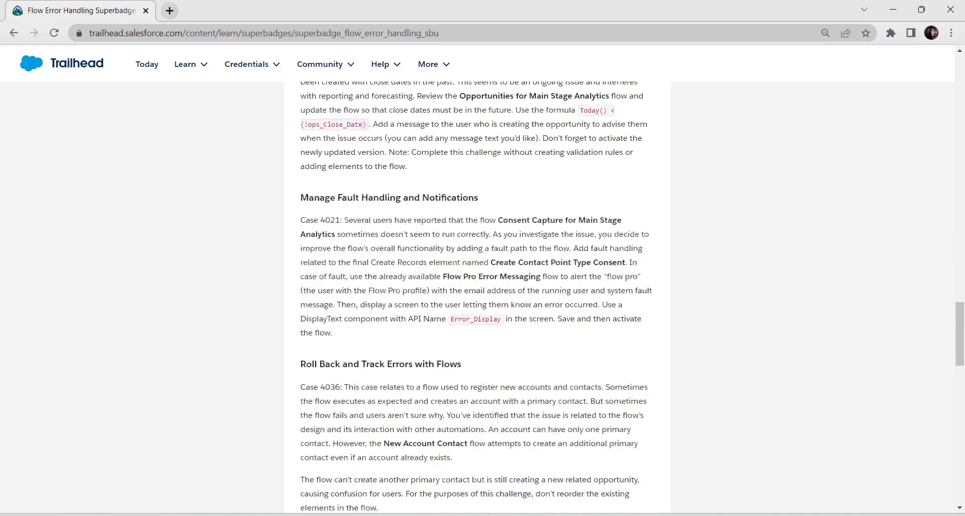
pyautogui.scroll(-4, 478, 297)
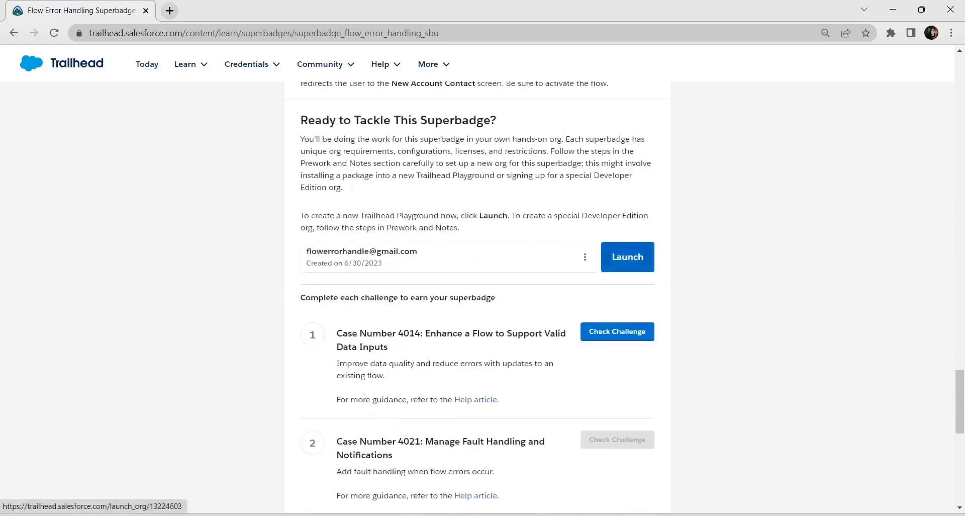
pyautogui.click(627, 256)
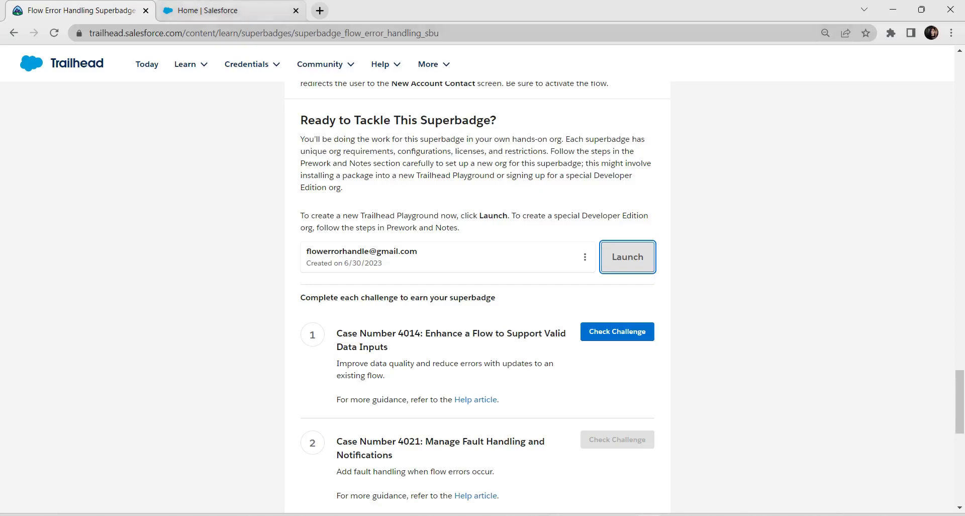
pyautogui.click(221, 11)
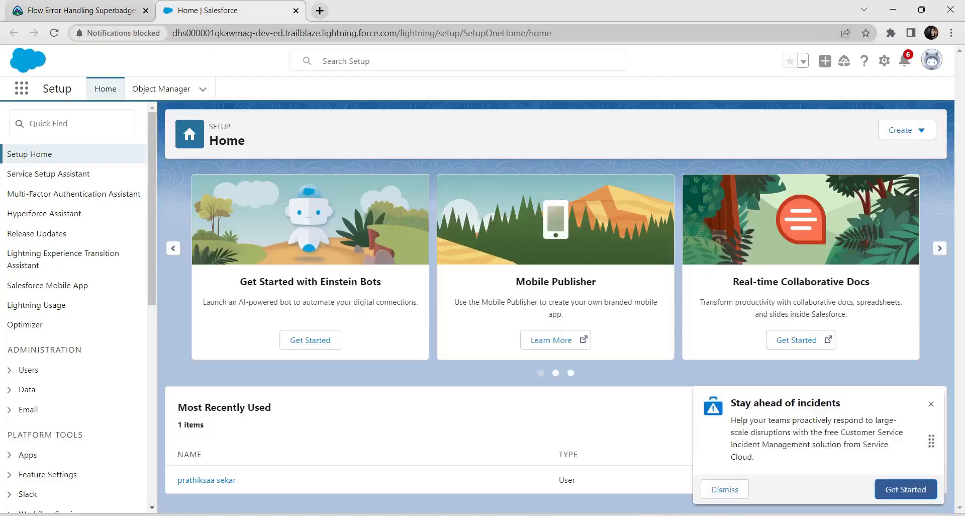
# Step: Find the Flows page in Salesforce Setup by searching for "flow" and open it
pyautogui.click(72, 123)
pyautogui.hotkey('ctrl', 'Tab')
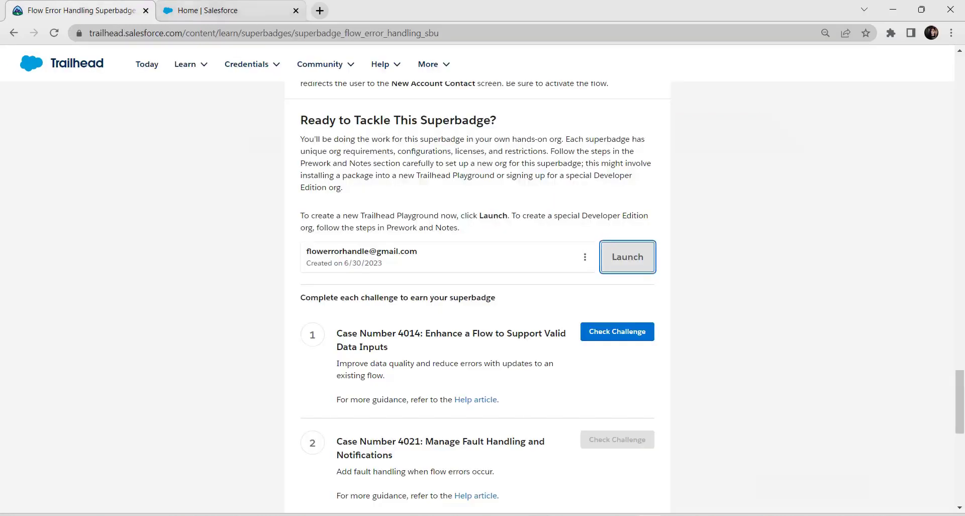
pyautogui.hotkey('ctrl', 'Tab')
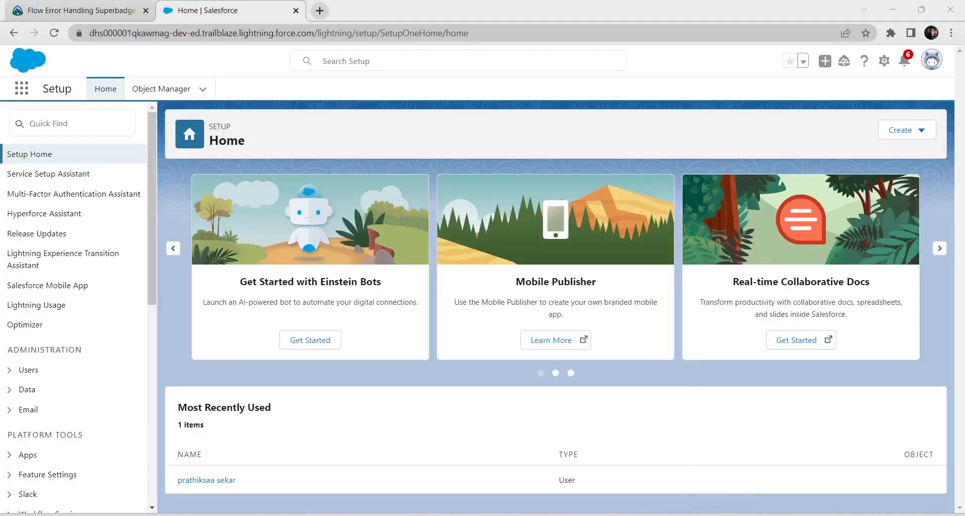
pyautogui.click(72, 123)
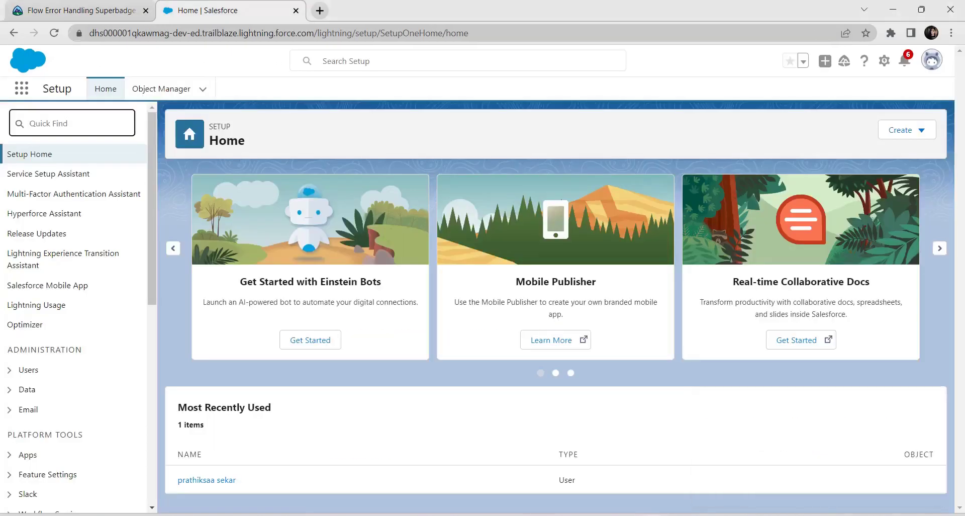
pyautogui.write('flow')
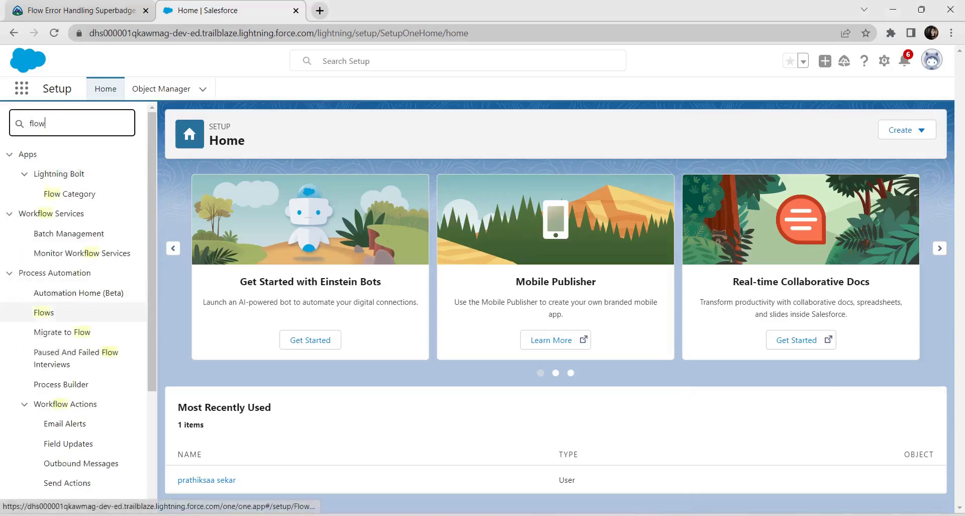
pyautogui.click(44, 313)
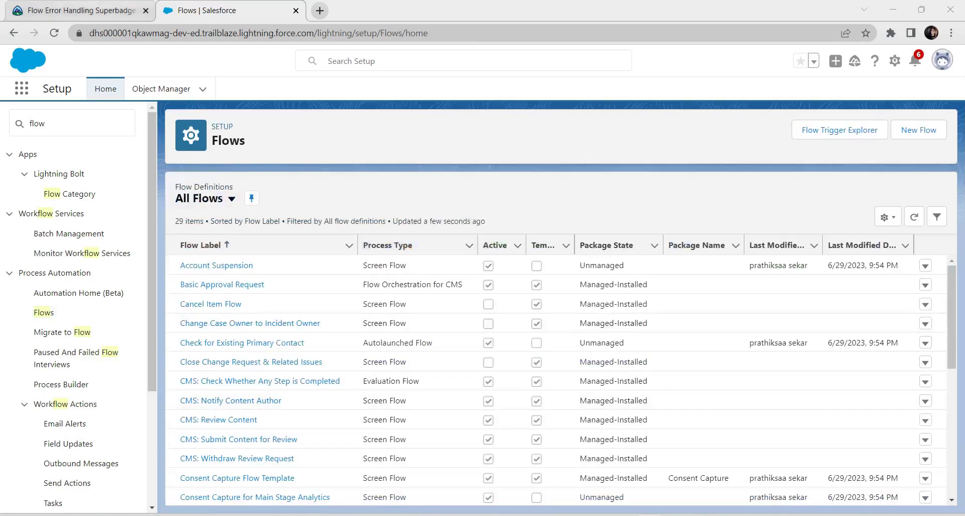
# Step: Check which flow Case 4014 names in the Trailhead requirements, and open Opportunities for Main Stage Analytics from the org's flow list
pyautogui.click(104, 11)
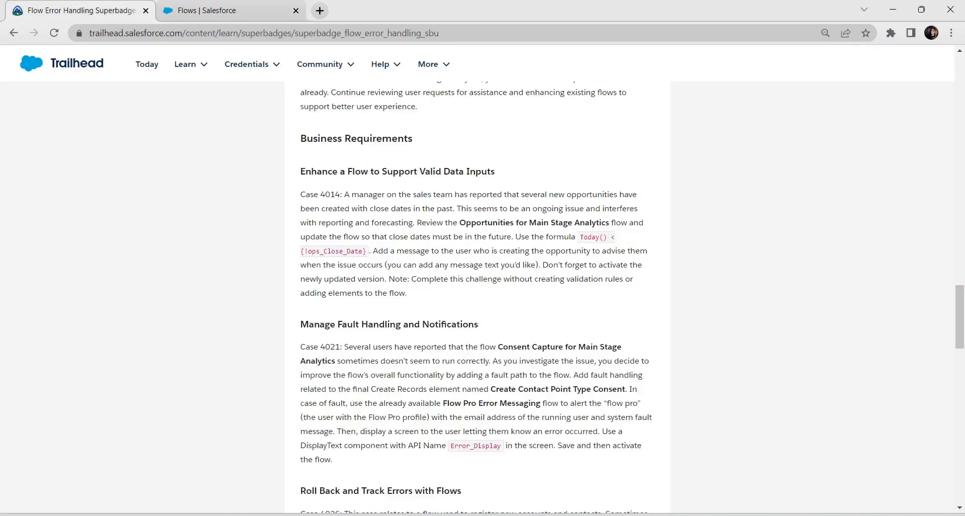
pyautogui.moveTo(459, 222); pyautogui.dragTo(609, 222)
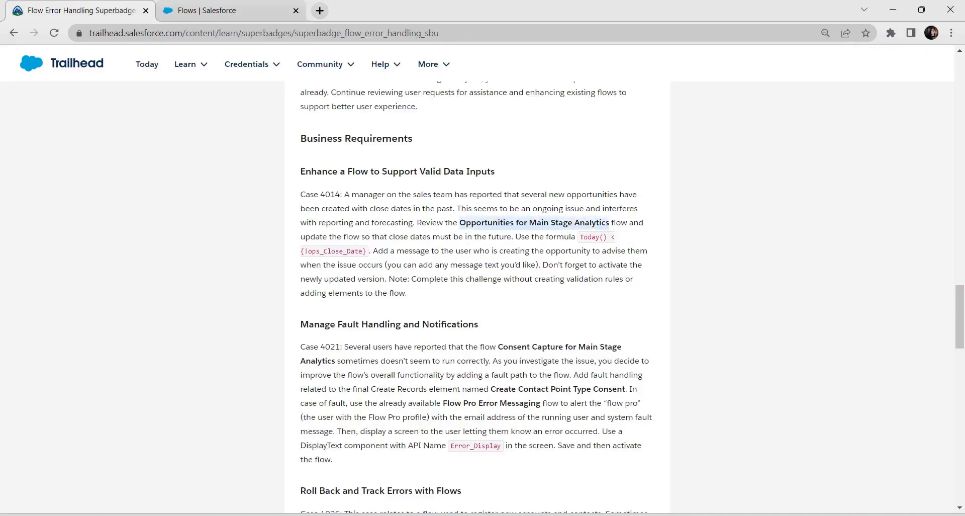
pyautogui.hotkey('ctrl', 'Tab')
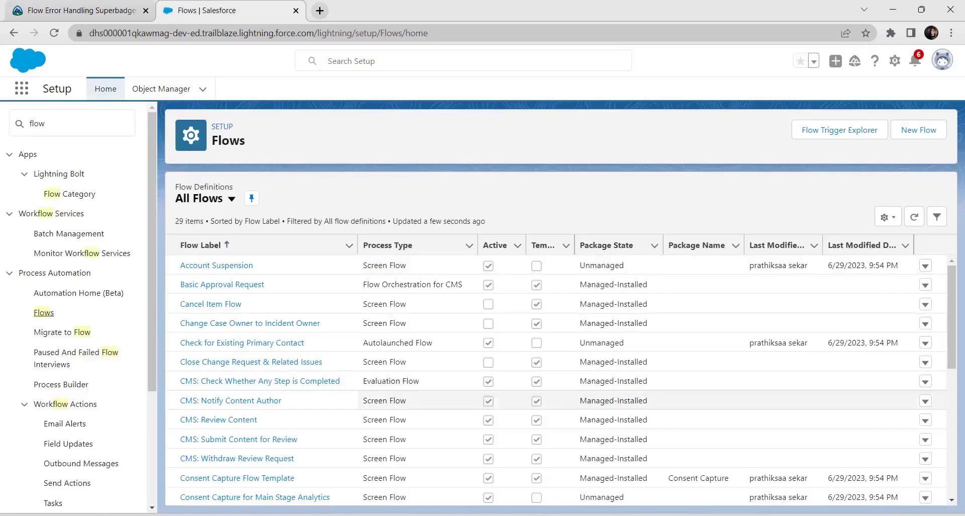
pyautogui.scroll(-3, 503, 386)
pyautogui.scroll(-4, 502, 382)
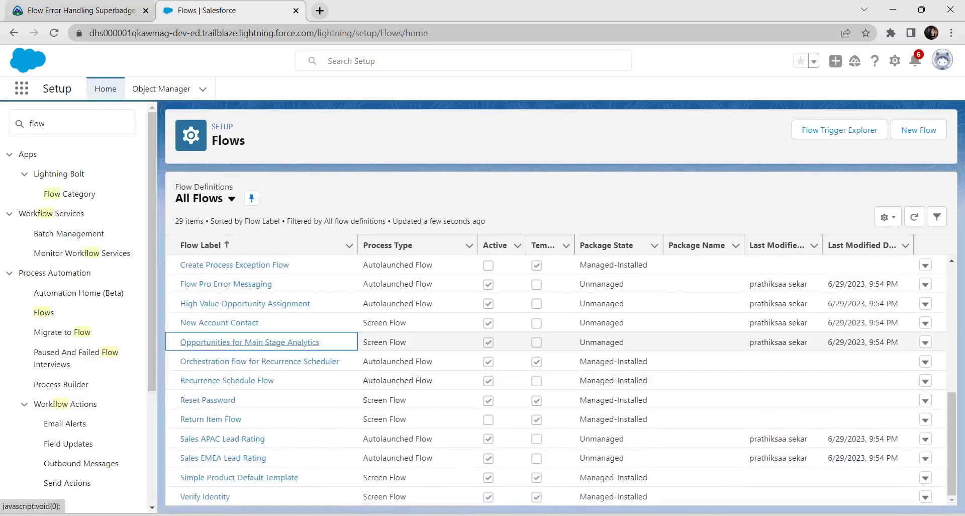
pyautogui.click(250, 342)
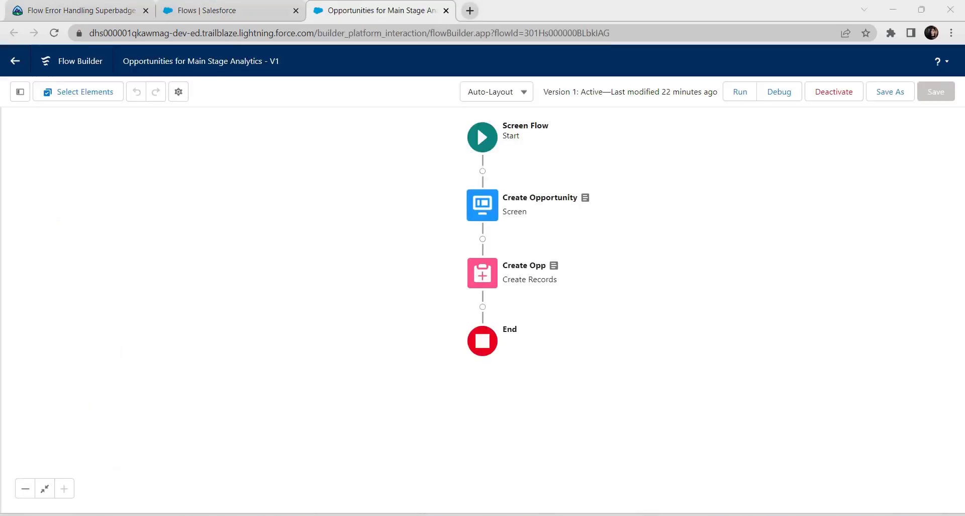
# Step: Open the Create Opportunity screen element for editing and copy the close-date formula from the Case 4014 requirements on Trailhead
pyautogui.click(482, 205)
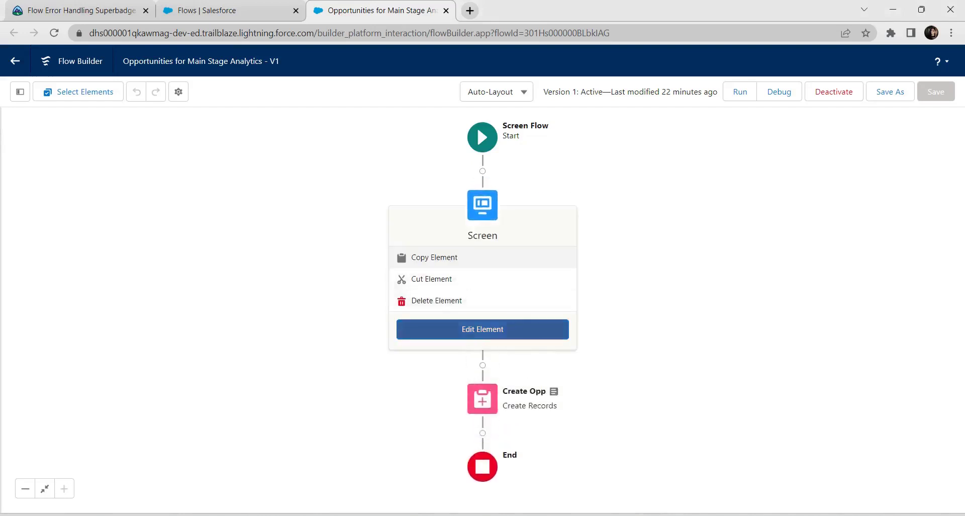
pyautogui.click(483, 329)
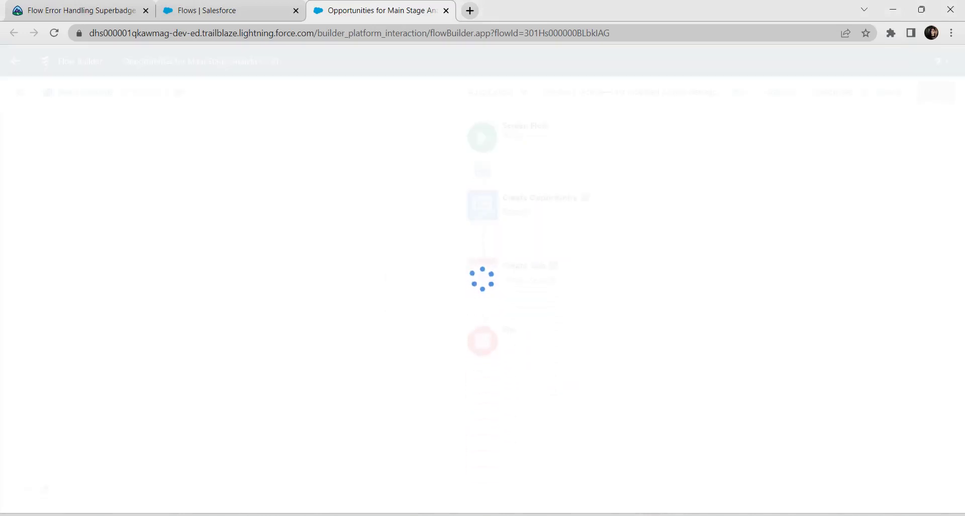
pyautogui.click(85, 11)
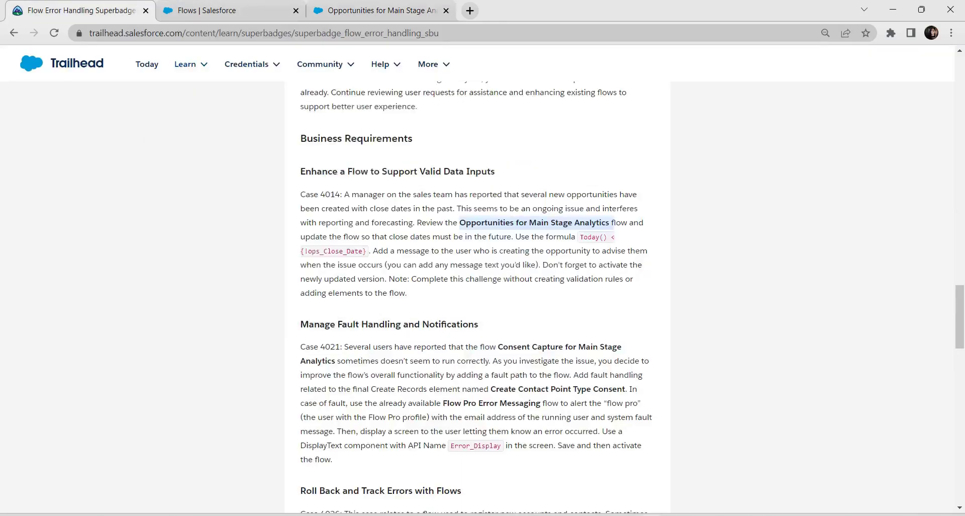
pyautogui.moveTo(579, 237); pyautogui.dragTo(364, 252)
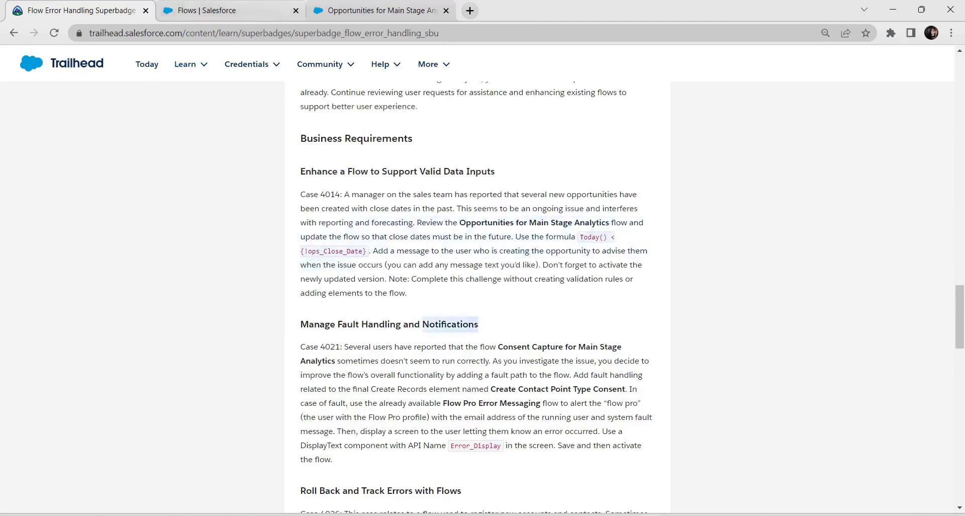
pyautogui.hotkey('ctrl', '3')
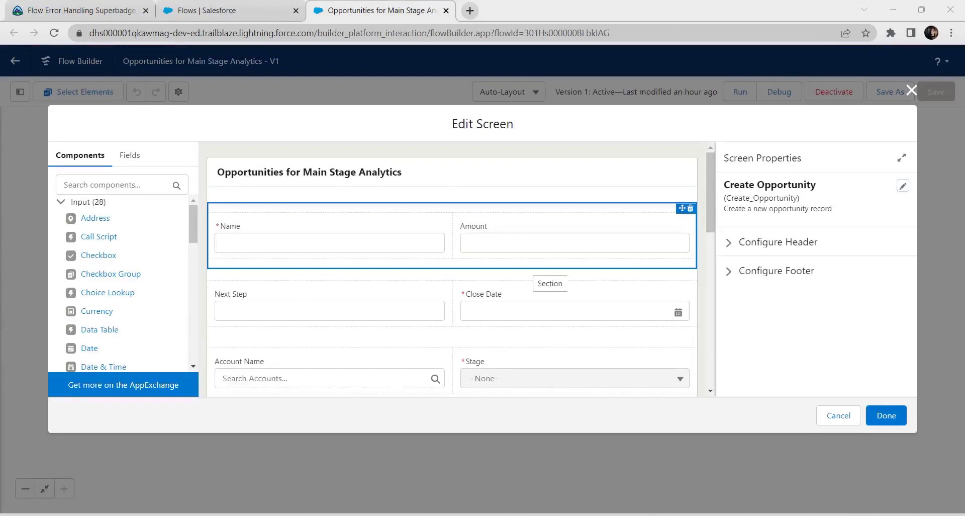
# Step: Set the Close Date component's input validation formula to Today() < {!ops_Close_Date} and try to finish the screen edit
pyautogui.click(553, 294)
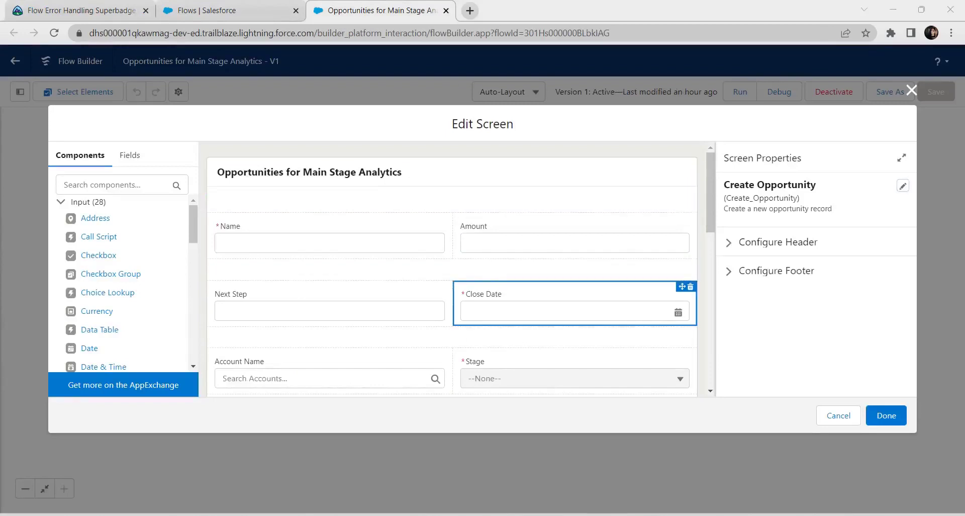
pyautogui.click(559, 304)
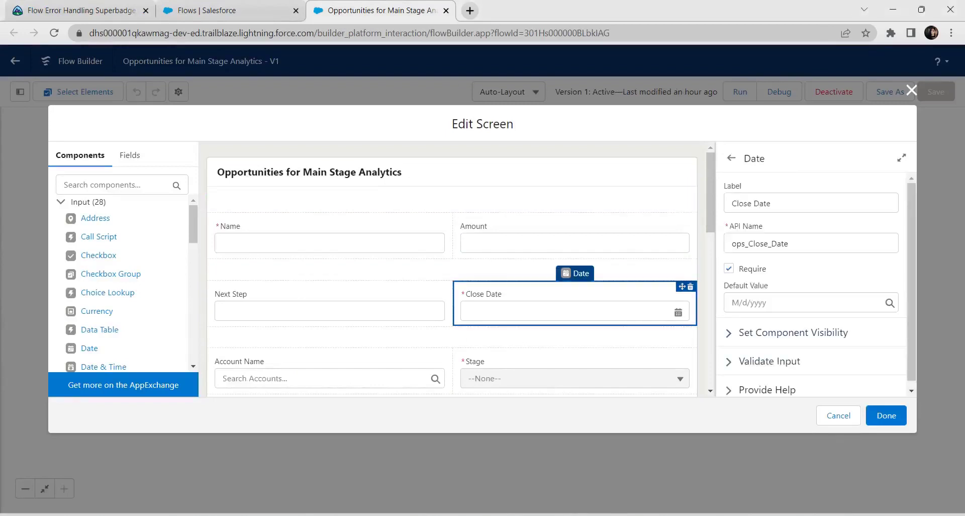
pyautogui.scroll(-1, 811, 286)
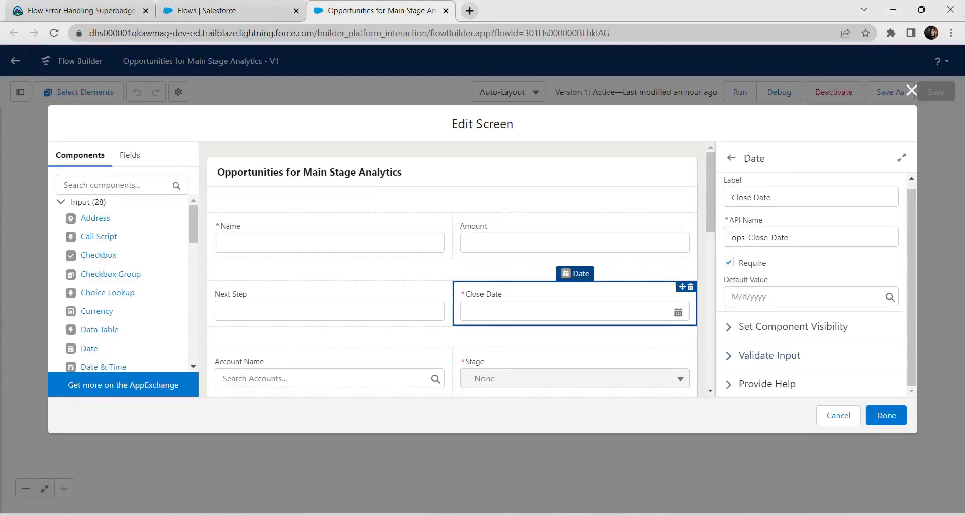
pyautogui.click(769, 355)
pyautogui.scroll(-3, 784, 346)
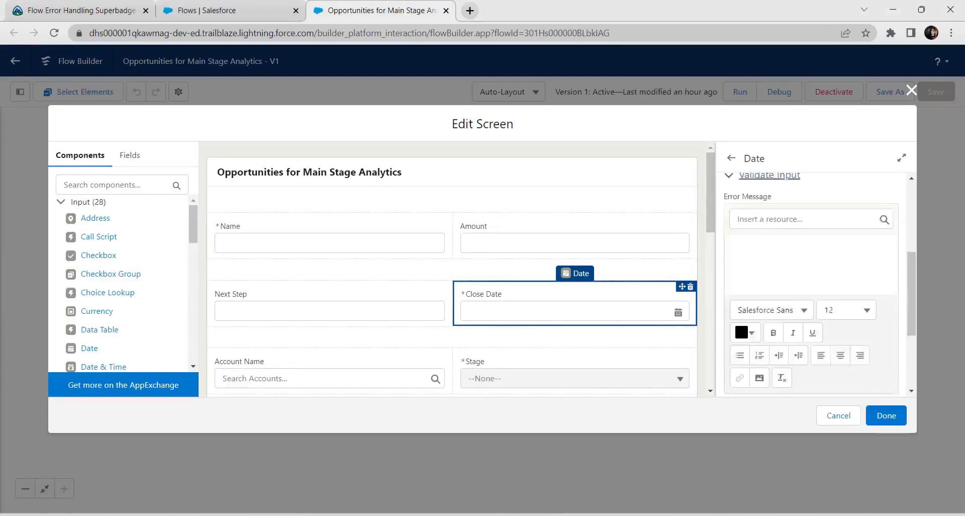
pyautogui.scroll(-3, 804, 331)
pyautogui.click(804, 337)
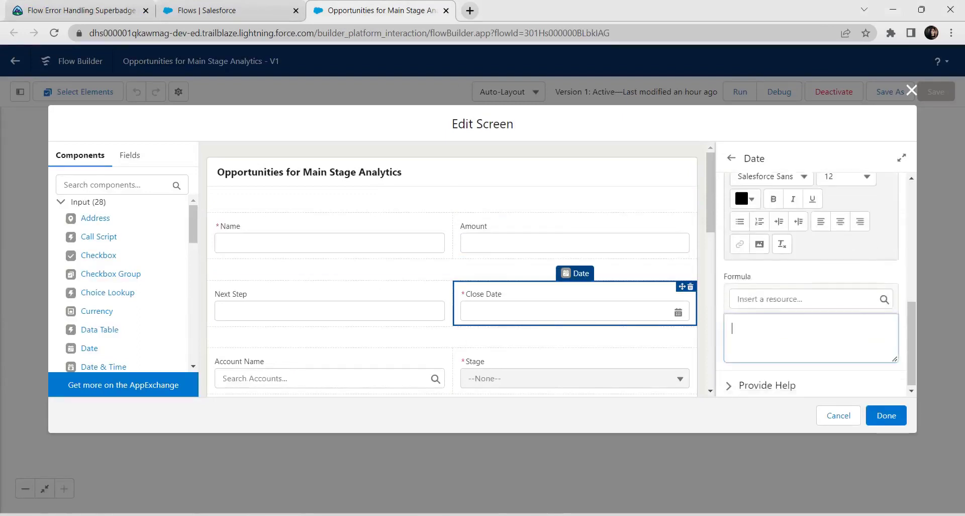
pyautogui.scroll(4, 811, 284)
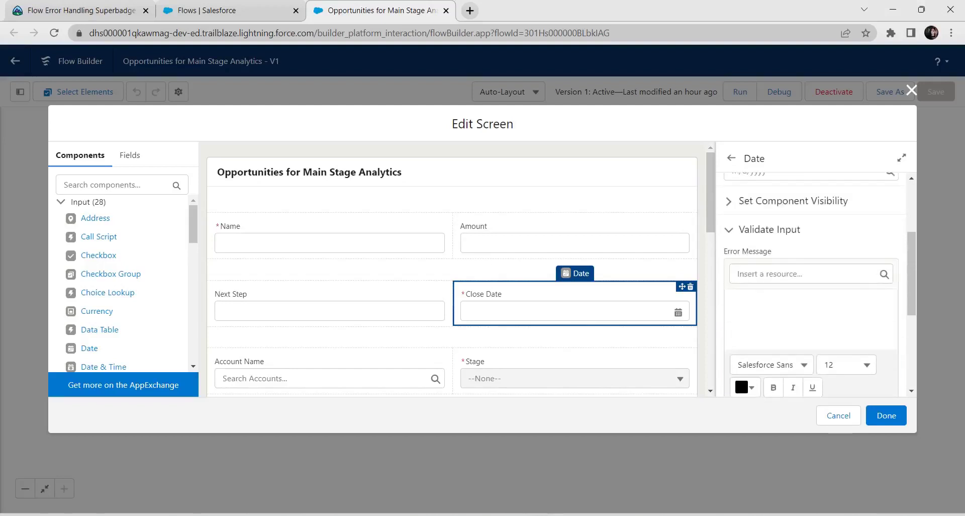
pyautogui.scroll(-4, 810, 284)
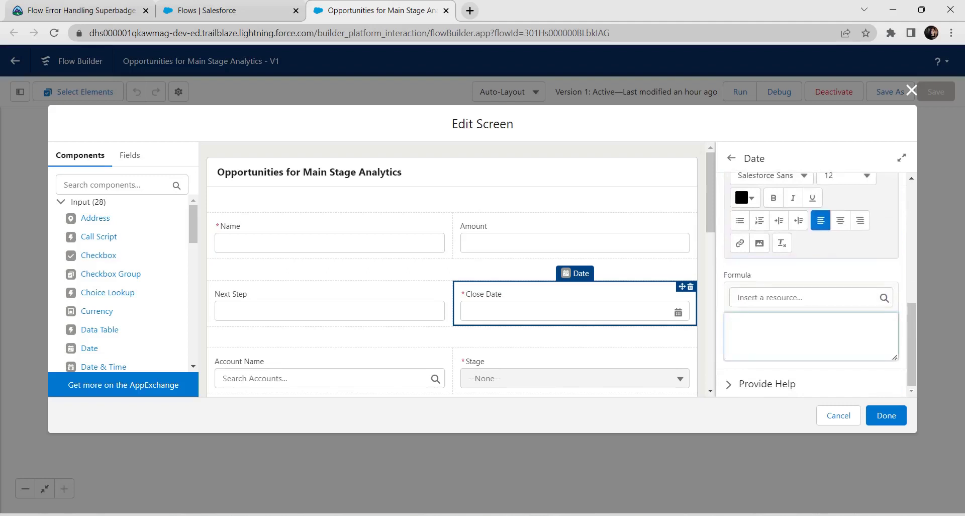
pyautogui.write('Today() < {!ops_Close_Date}')
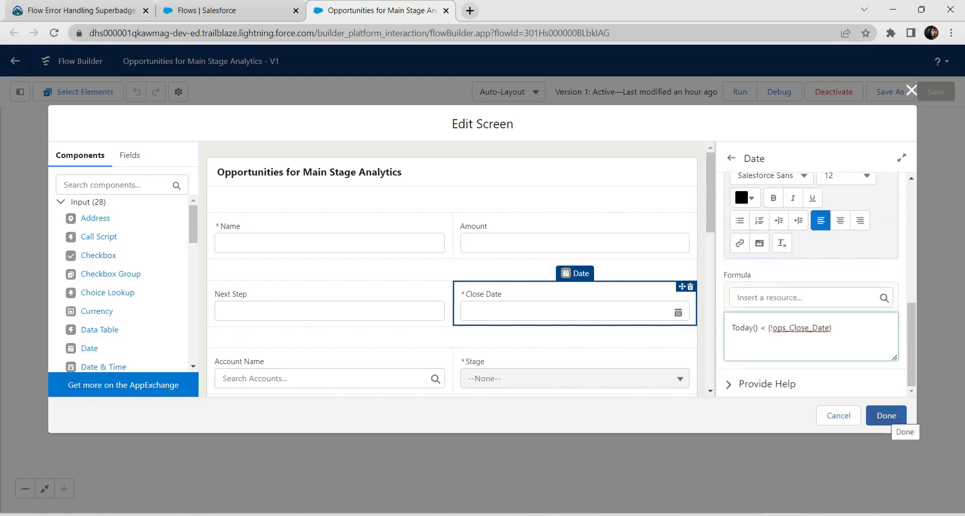
pyautogui.click(886, 415)
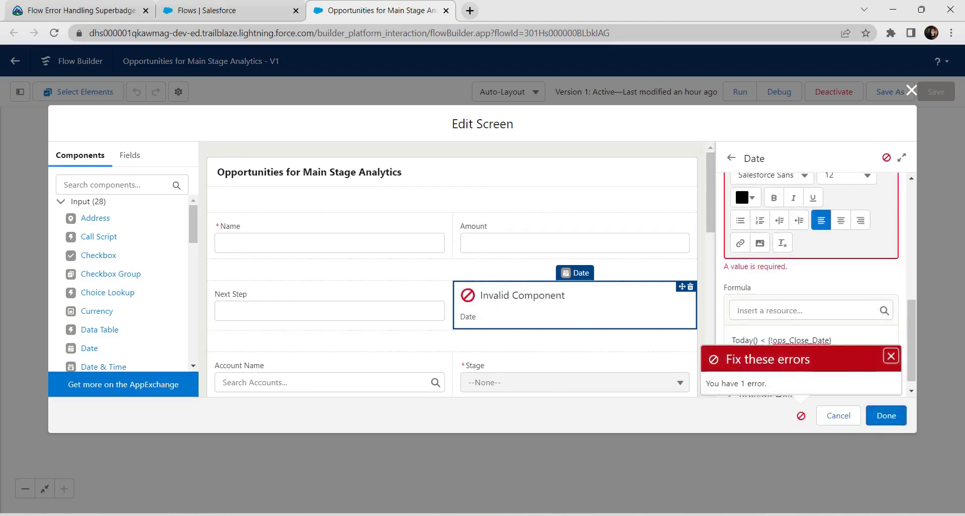
# Step: Enter "Error" as the Close Date validation error message and finish editing the screen
pyautogui.scroll(3, 810, 251)
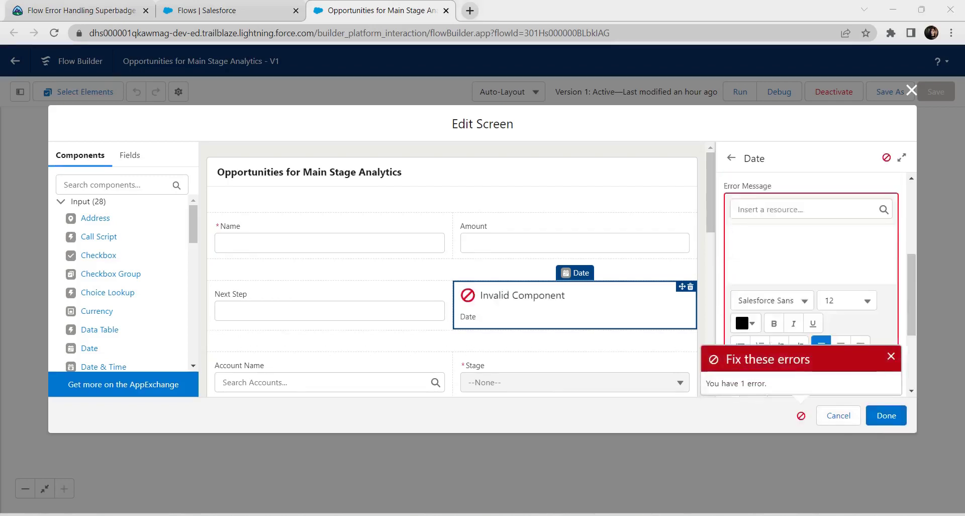
pyautogui.click(736, 240)
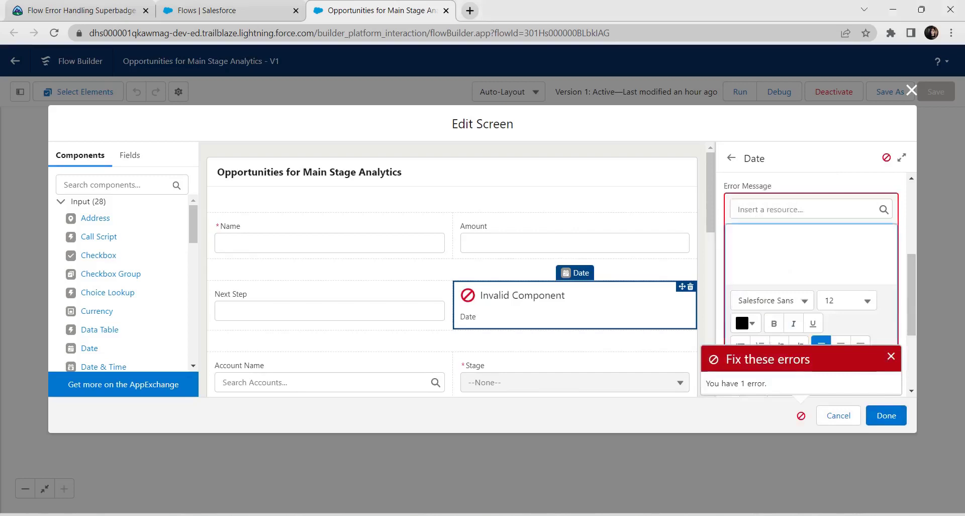
pyautogui.write('Error')
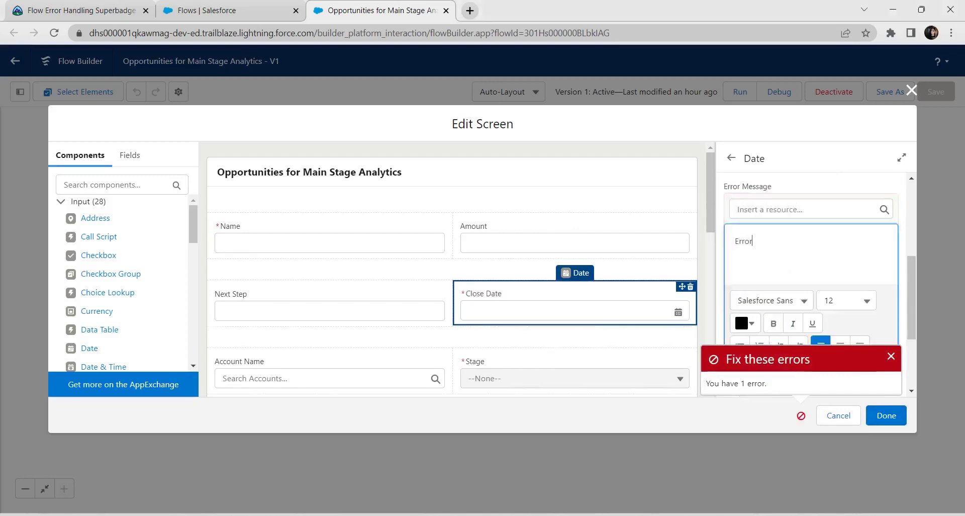
pyautogui.press('Tab')
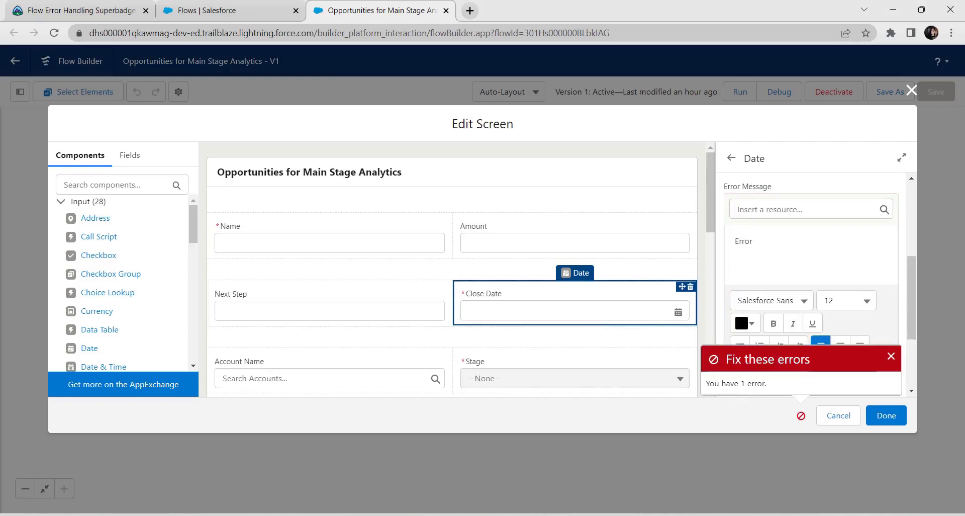
pyautogui.click(886, 415)
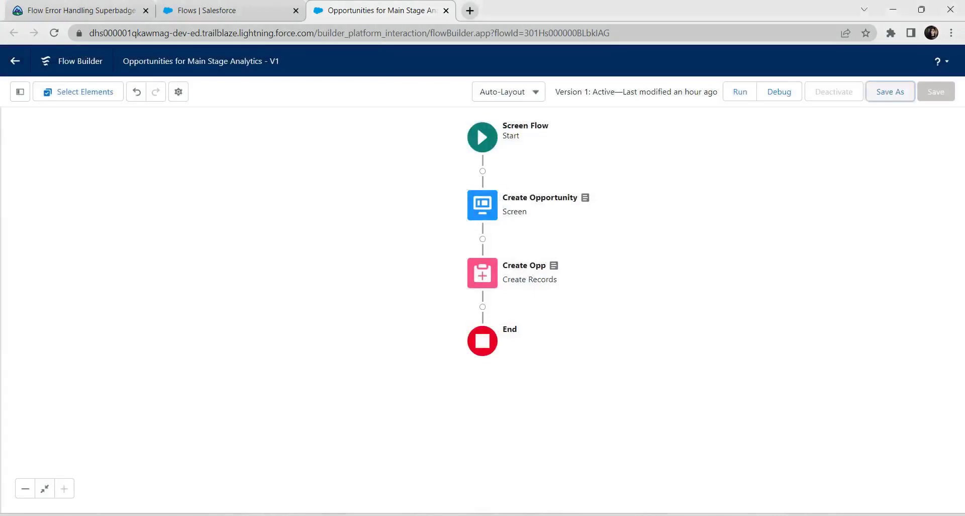
# Step: Save the Opportunities for Main Stage Analytics flow as a new version and activate that version
pyautogui.click(889, 92)
pyautogui.click(717, 372)
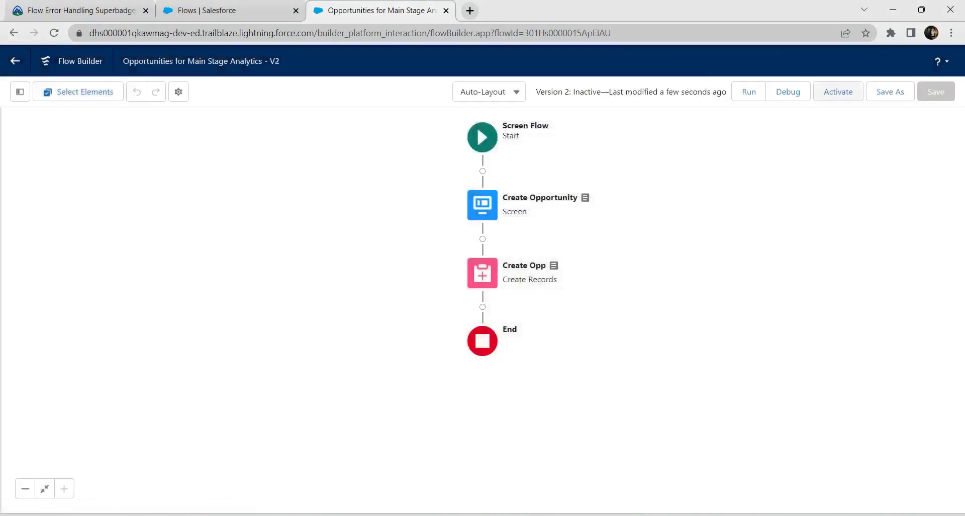
pyautogui.click(838, 92)
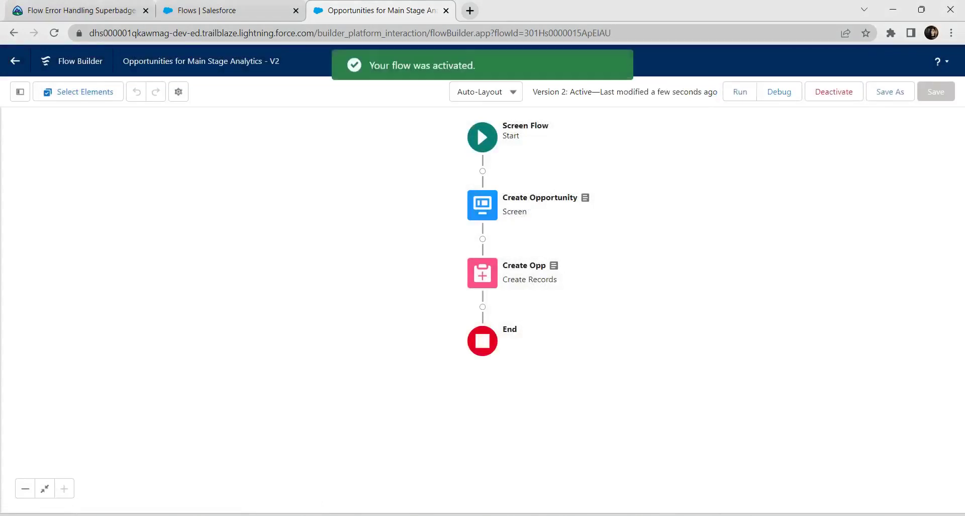
# Step: Return to the Trailhead superbadge page and run the challenge check for Case Number 4014
pyautogui.click(82, 11)
pyautogui.scroll(-9, 477, 296)
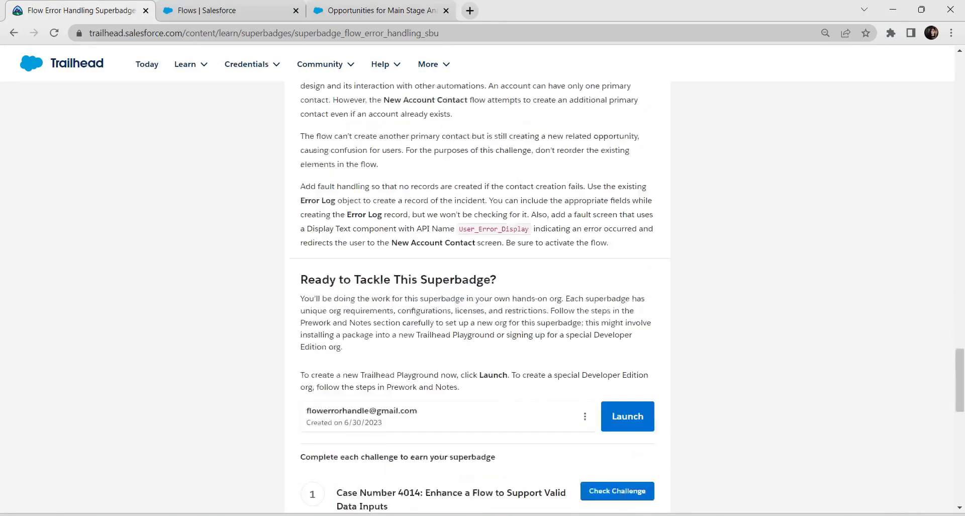
pyautogui.scroll(-5, 478, 301)
pyautogui.scroll(2, 477, 301)
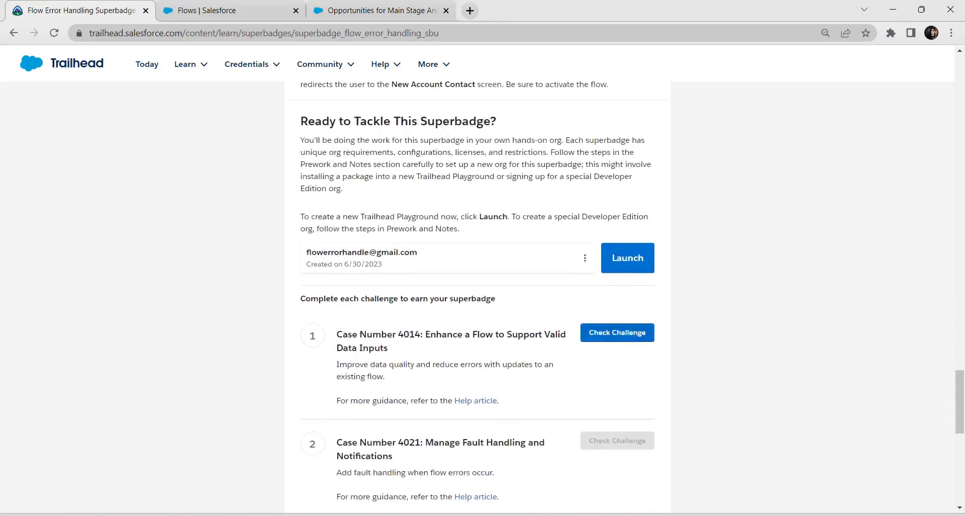
pyautogui.click(617, 332)
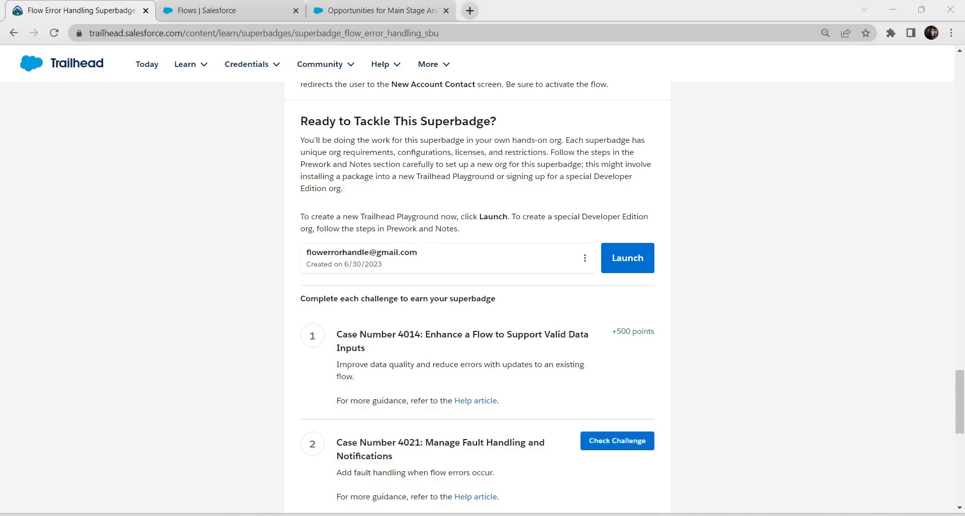
# Step: Check which flow Case 4021 names in the Trailhead requirements, and open Consent Capture for Main Stage Analytics from the org's flow list
pyautogui.scroll(10, 478, 301)
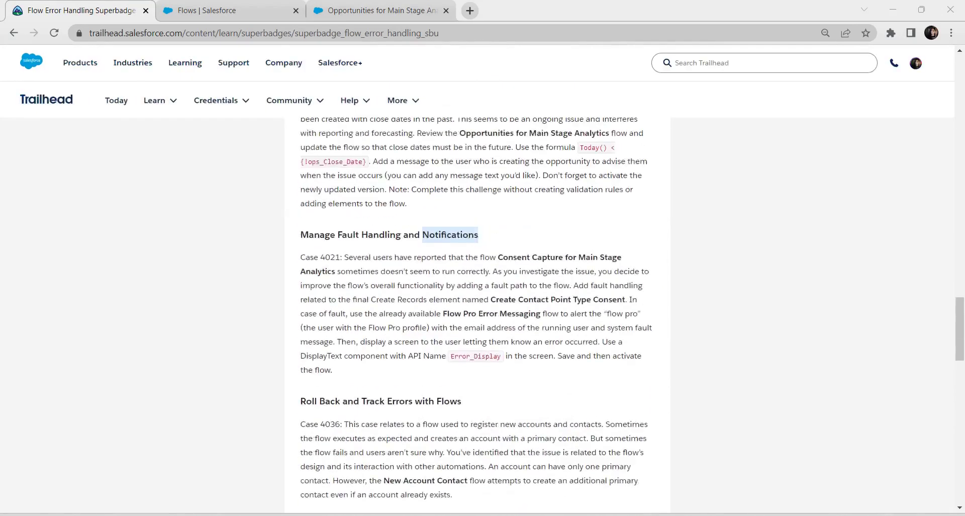
pyautogui.scroll(-1, 477, 301)
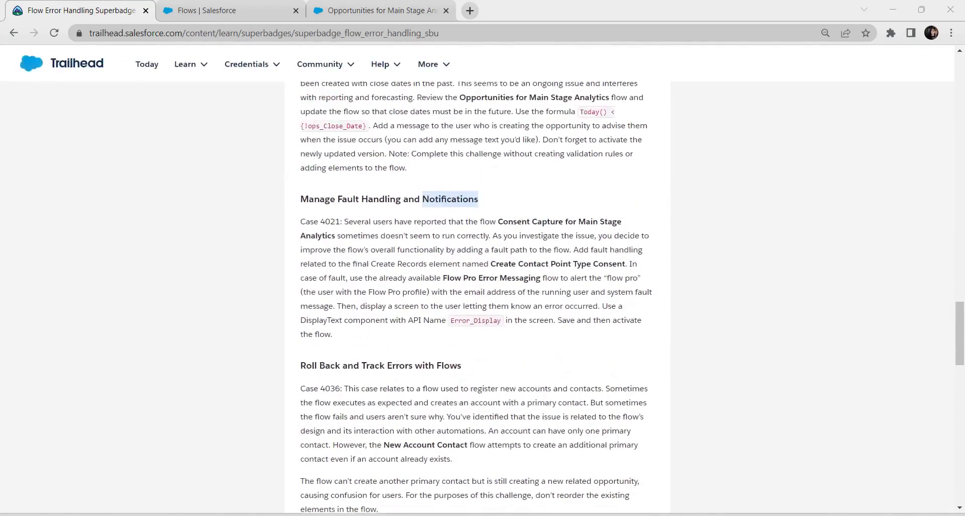
pyautogui.moveTo(497, 221); pyautogui.dragTo(621, 222)
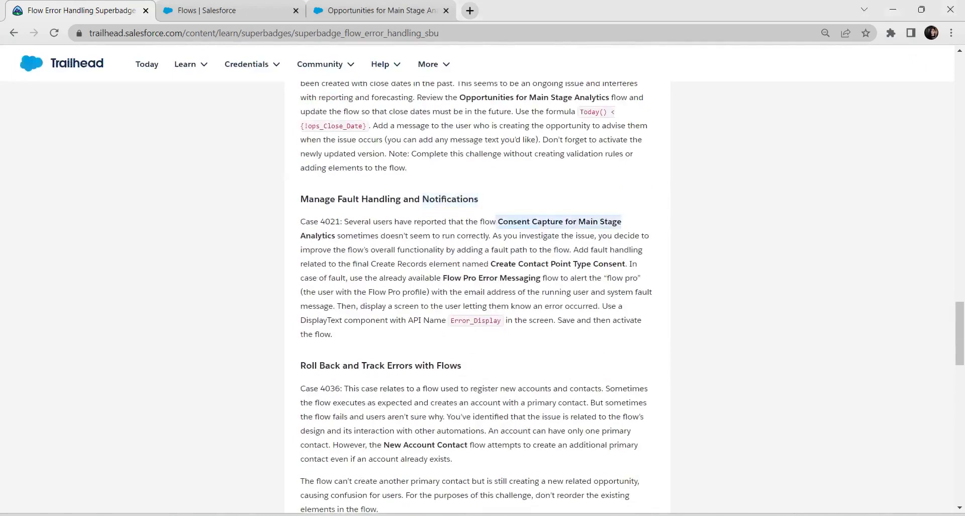
pyautogui.click(622, 222)
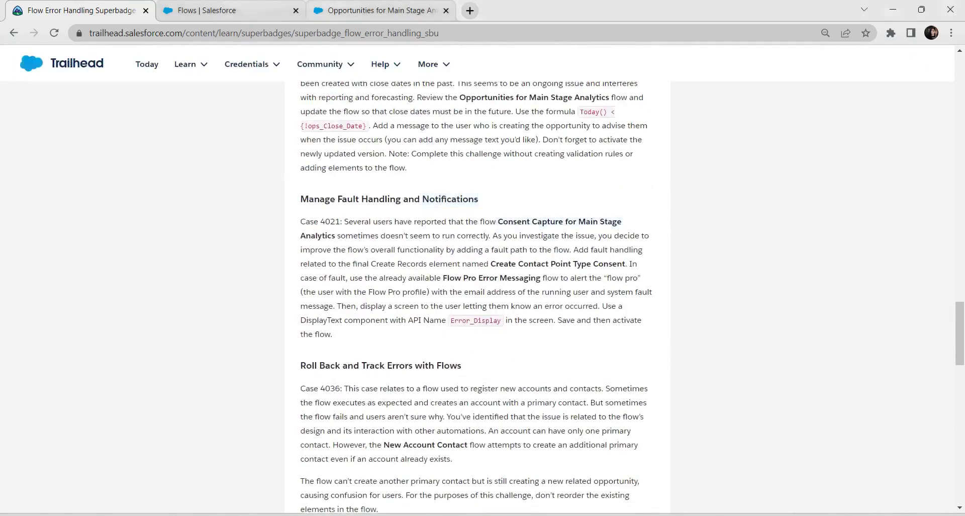
pyautogui.click(229, 11)
pyautogui.scroll(4, 553, 341)
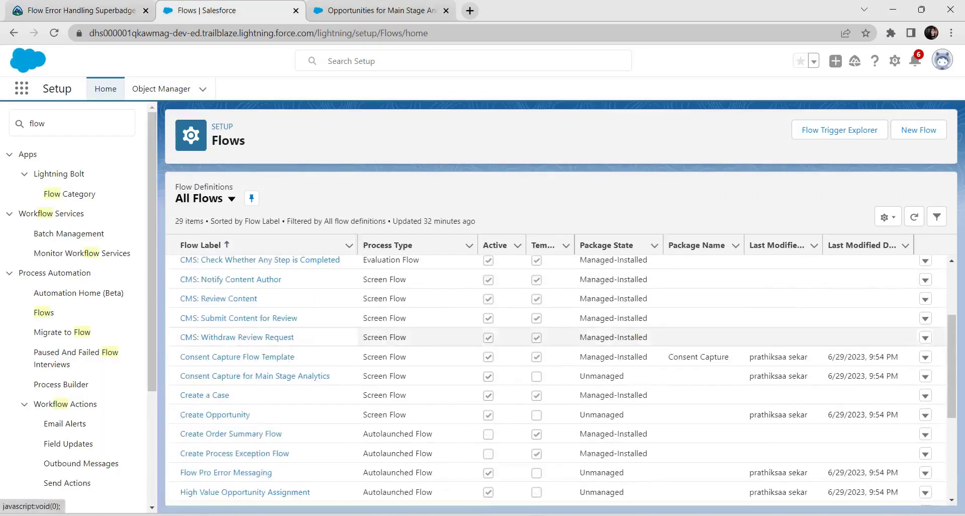
pyautogui.scroll(-3, 255, 313)
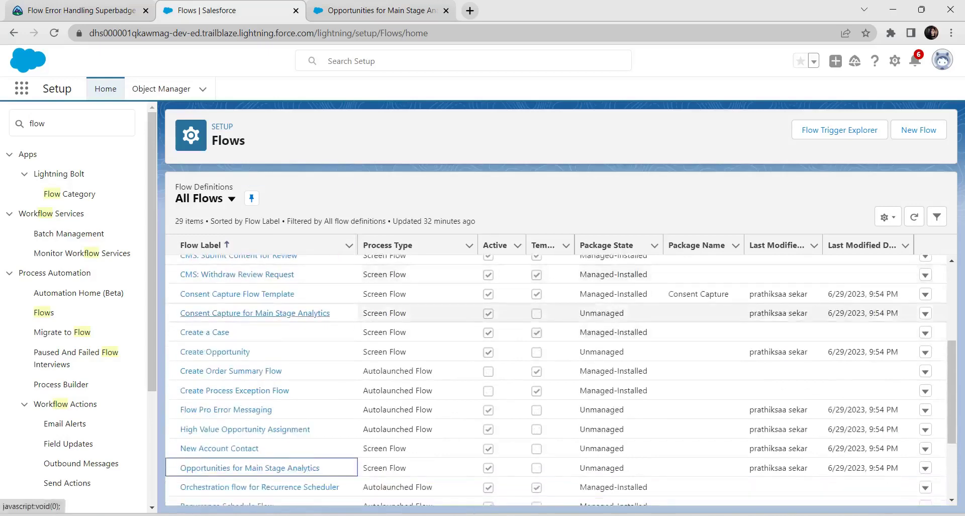
pyautogui.click(255, 313)
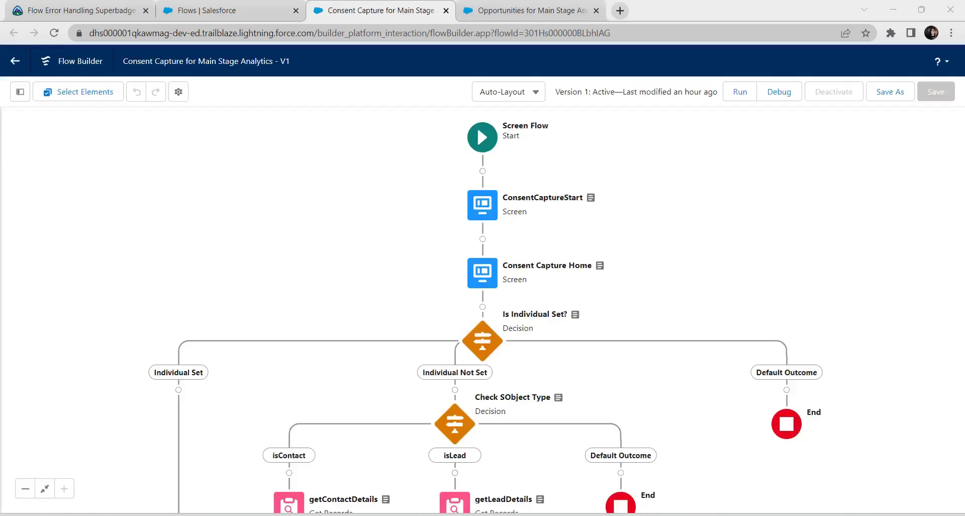
# Step: Look through the Consent Capture flow's elements and switch its canvas to Free-Form layout
pyautogui.scroll(-7, 483, 302)
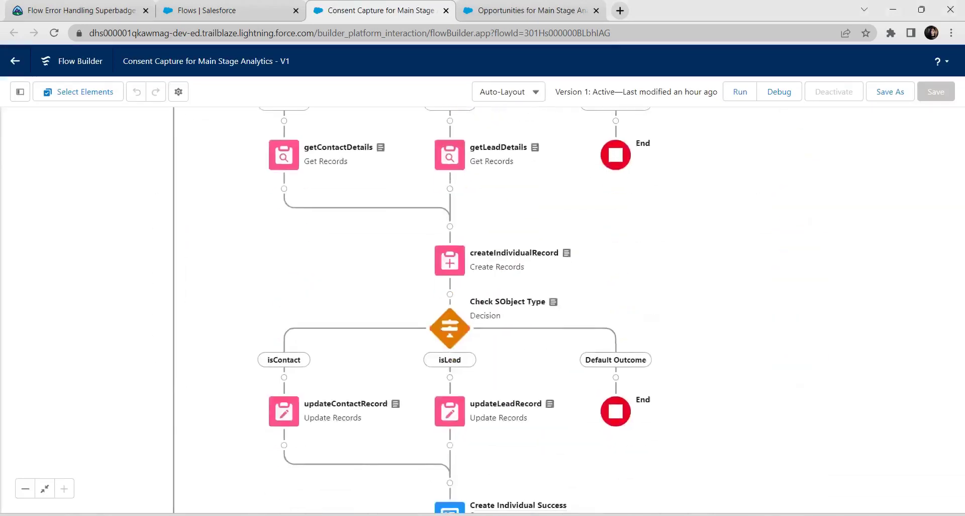
pyautogui.scroll(-6, 482, 302)
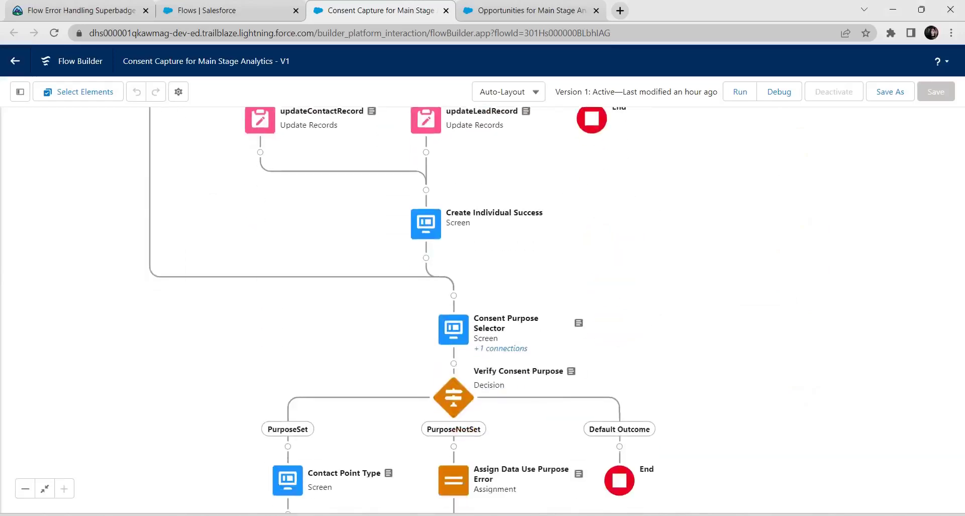
pyautogui.click(509, 92)
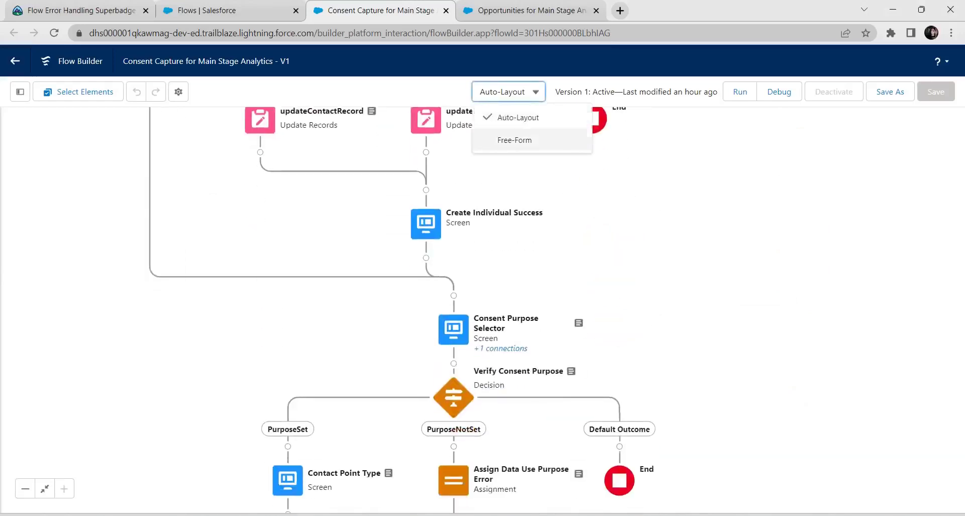
pyautogui.click(514, 139)
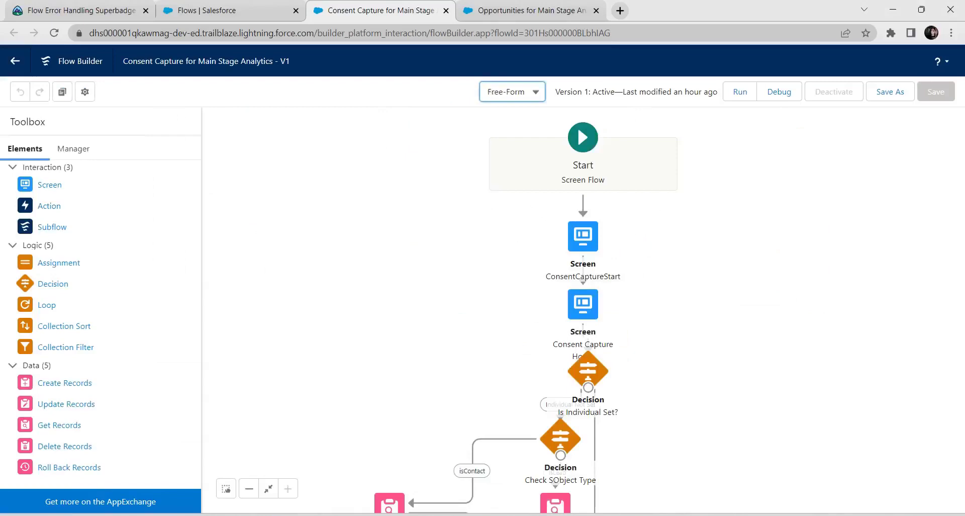
# Step: Add a Subflow element beside the final Create Contact Point Type Consent element, referencing the Flow Pro Error Messaging flow
pyautogui.scroll(-5, 553, 311)
pyautogui.scroll(-12, 553, 312)
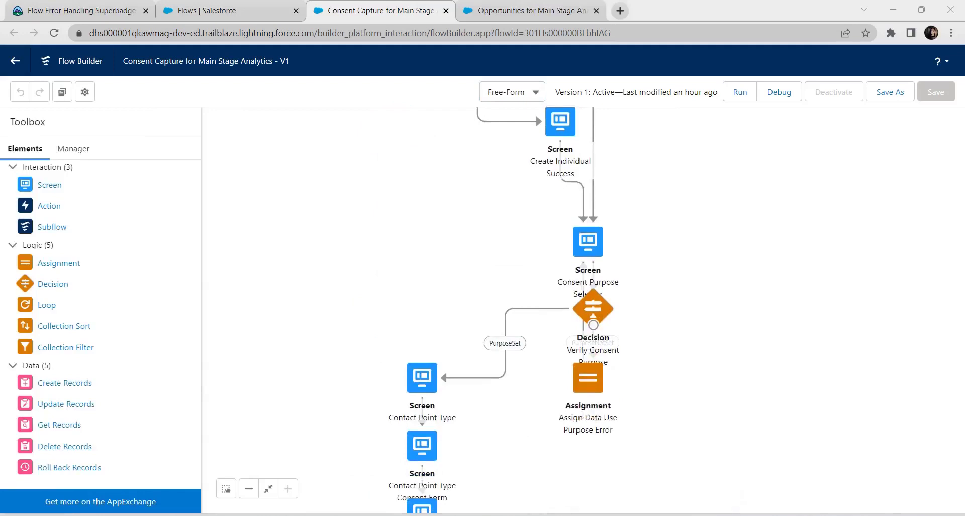
pyautogui.scroll(-5, 583, 311)
pyautogui.scroll(-4, 583, 312)
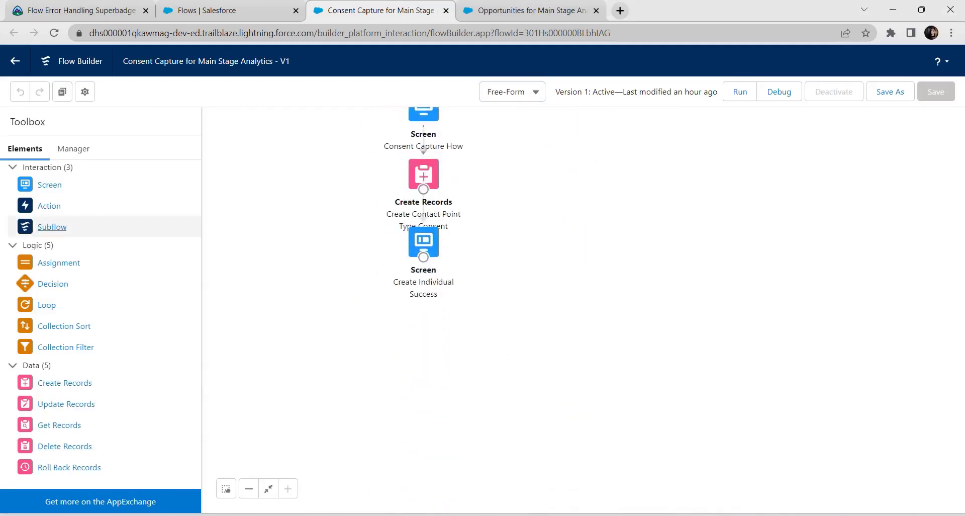
pyautogui.moveTo(50, 227); pyautogui.dragTo(625, 251)
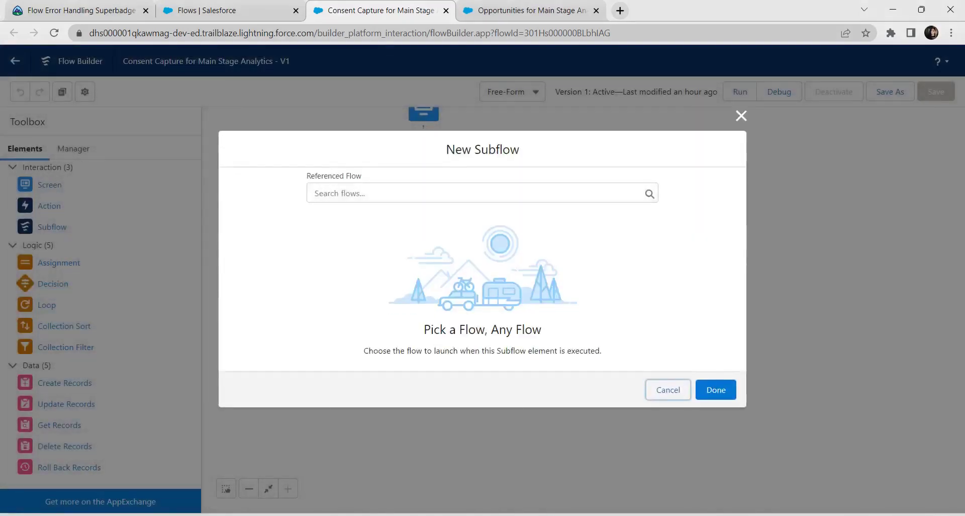
pyautogui.click(482, 193)
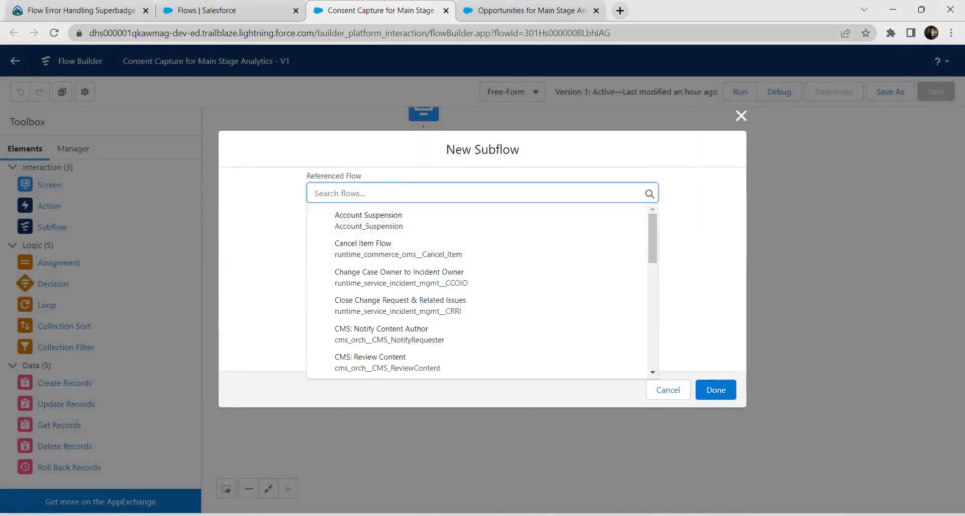
pyautogui.hotkey('alt', 'Tab')
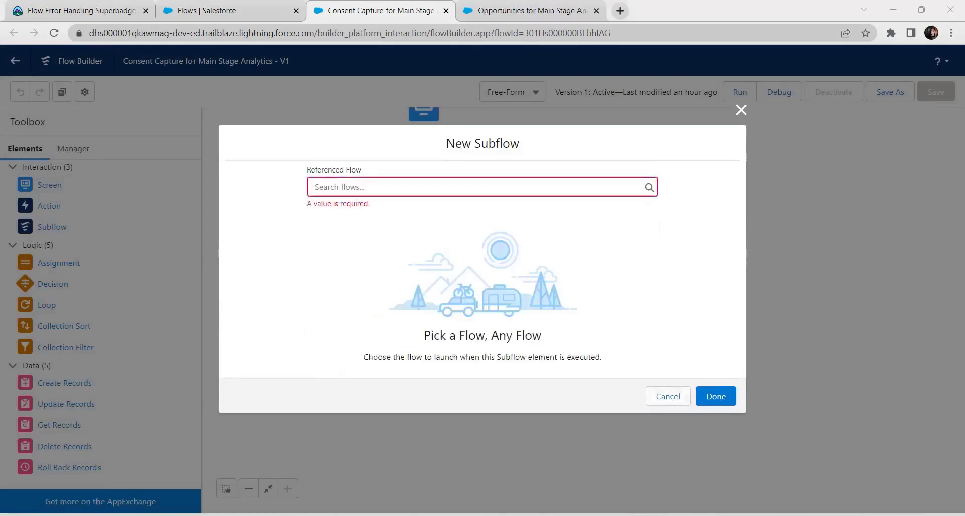
pyautogui.click(402, 186)
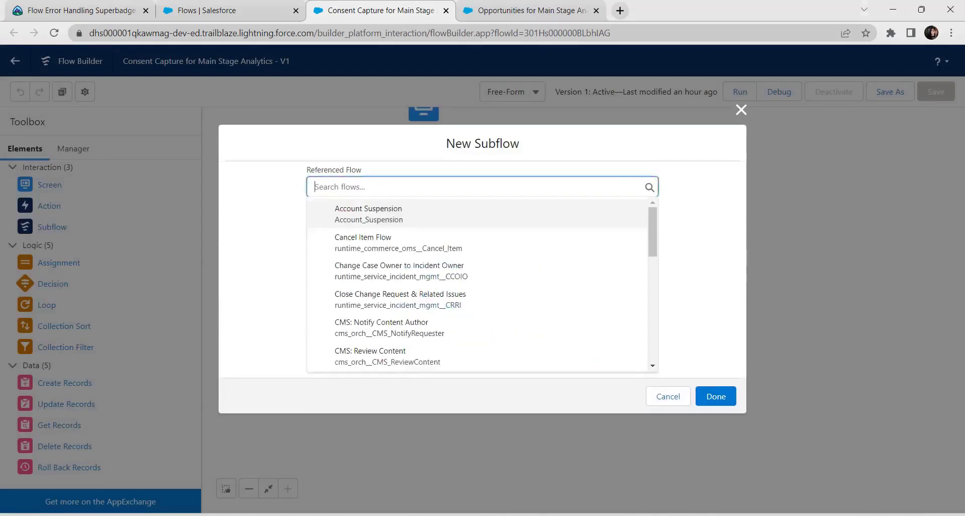
pyautogui.write('flow')
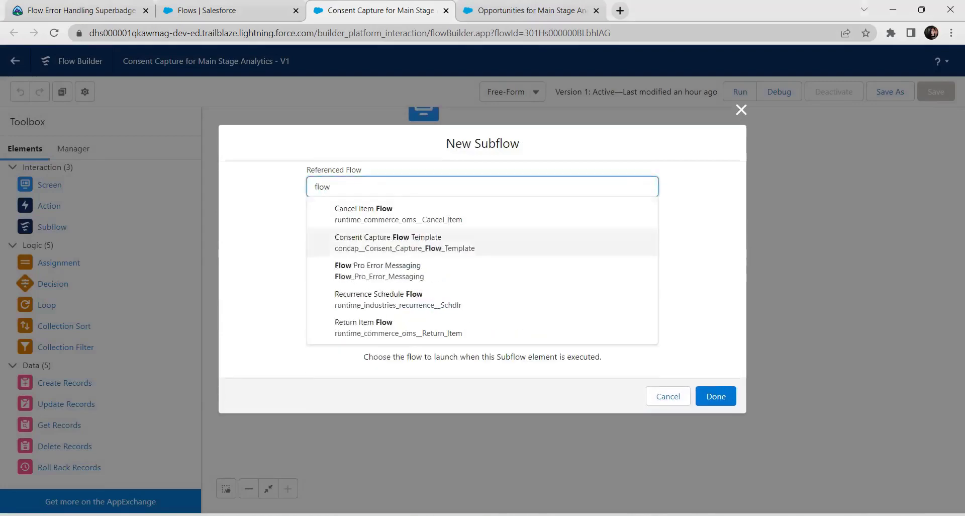
pyautogui.press('Return')
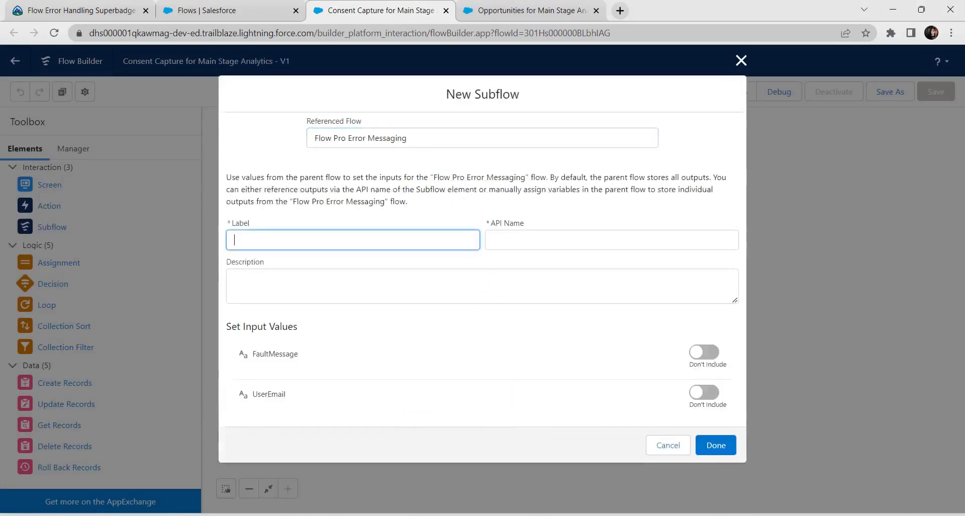
# Step: Label the new subflow Flow Alert with the API name Flow_Alert
pyautogui.write('Flow ')
pyautogui.write('E')
pyautogui.write('Alert')
pyautogui.click(504, 240)
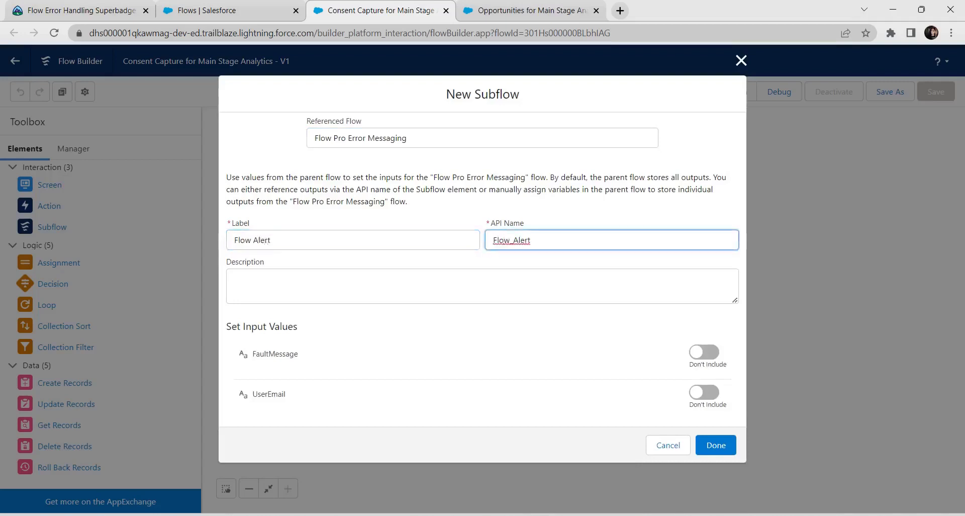
pyautogui.press('Tab')
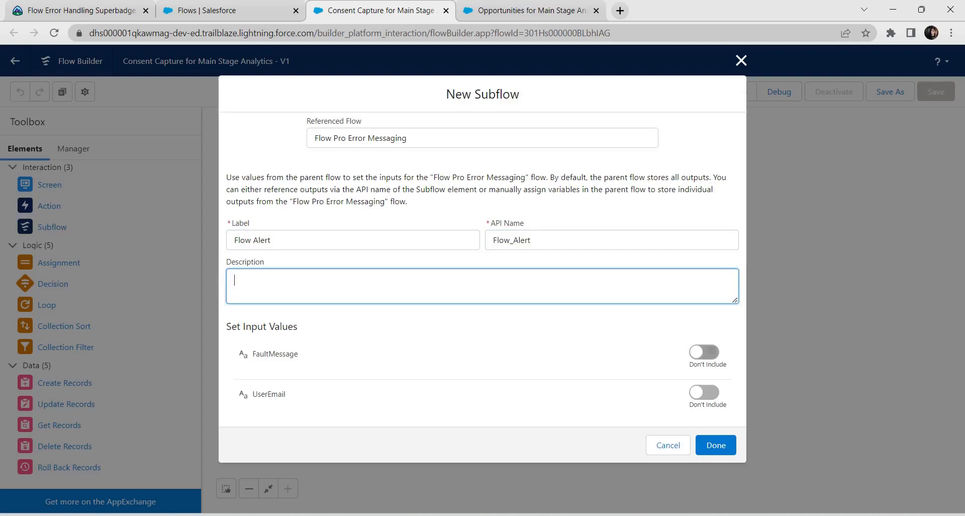
# Step: Include the subflow's FaultMessage input and set it to {!$Flow.FaultMessage}
pyautogui.click(704, 351)
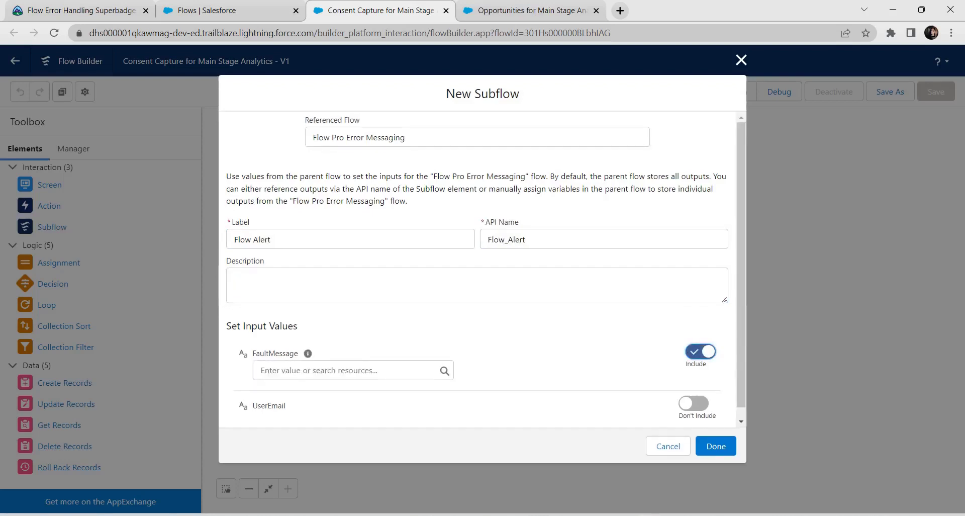
pyautogui.click(349, 370)
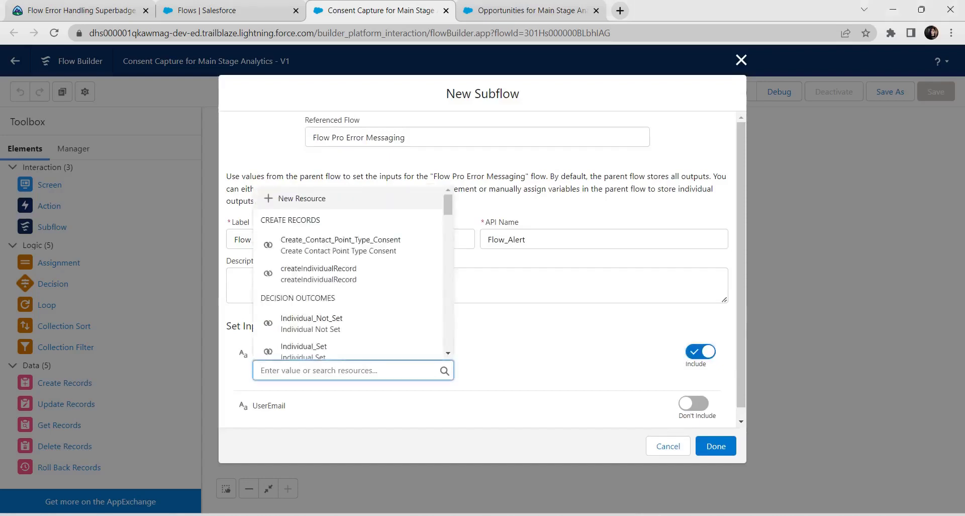
pyautogui.write('flow')
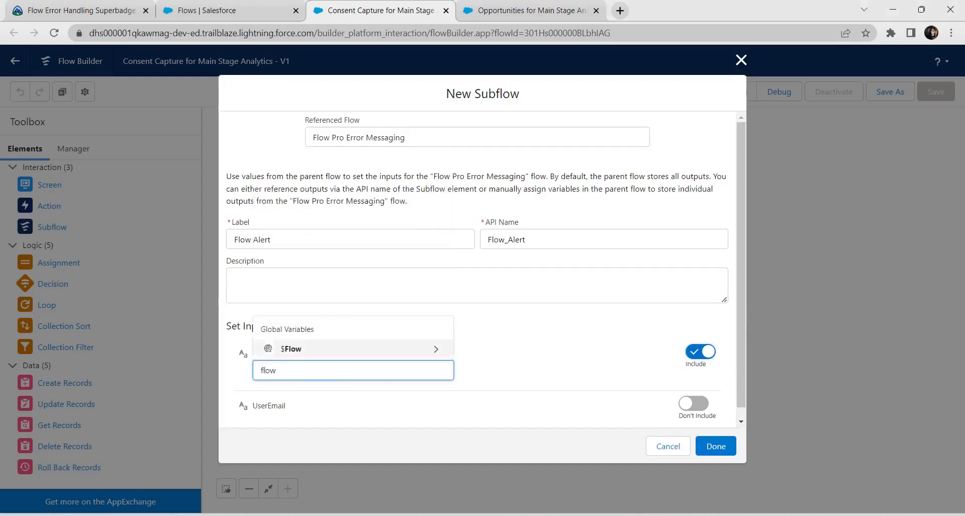
pyautogui.click(321, 348)
pyautogui.scroll(-1, 331, 279)
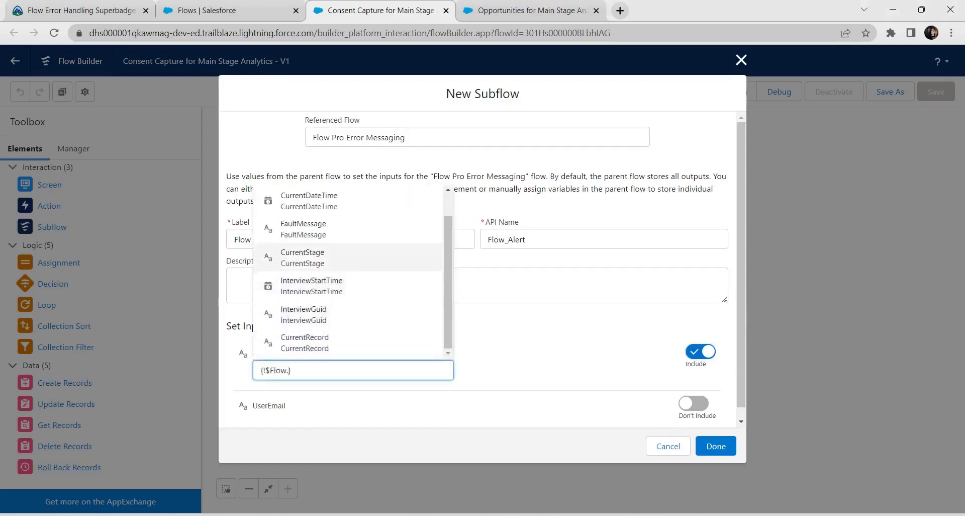
pyautogui.scroll(1, 347, 272)
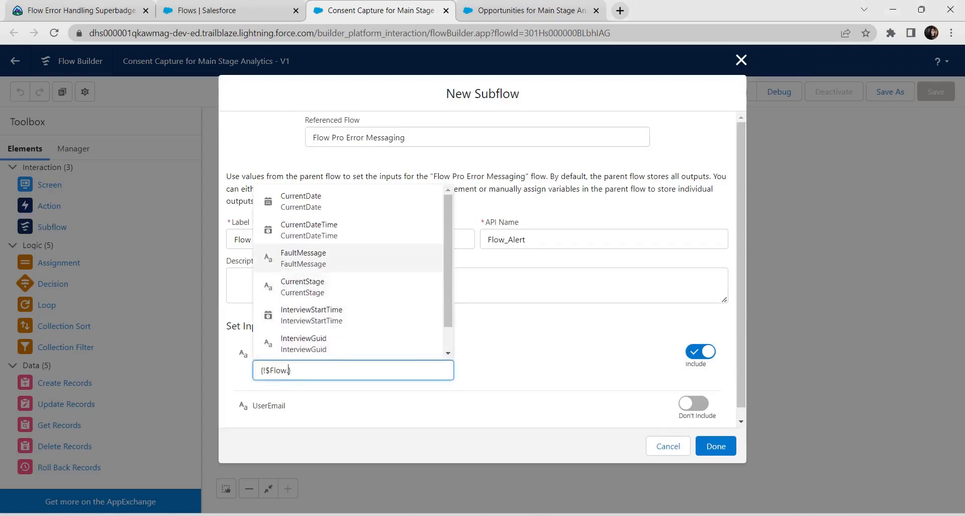
pyautogui.click(303, 258)
pyautogui.click(508, 347)
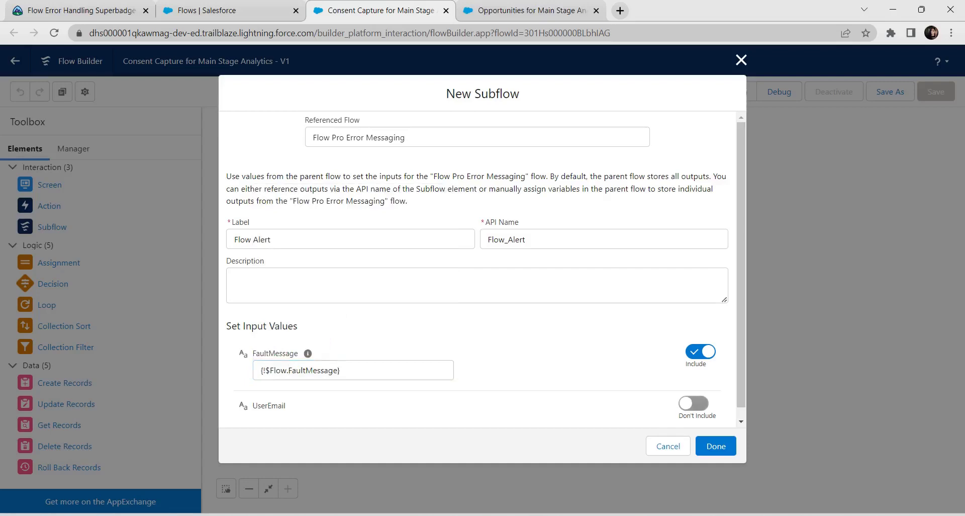
# Step: Include the subflow's UserEmail input, set it to {!$User.Email}, and finish the Flow Alert element
pyautogui.click(693, 402)
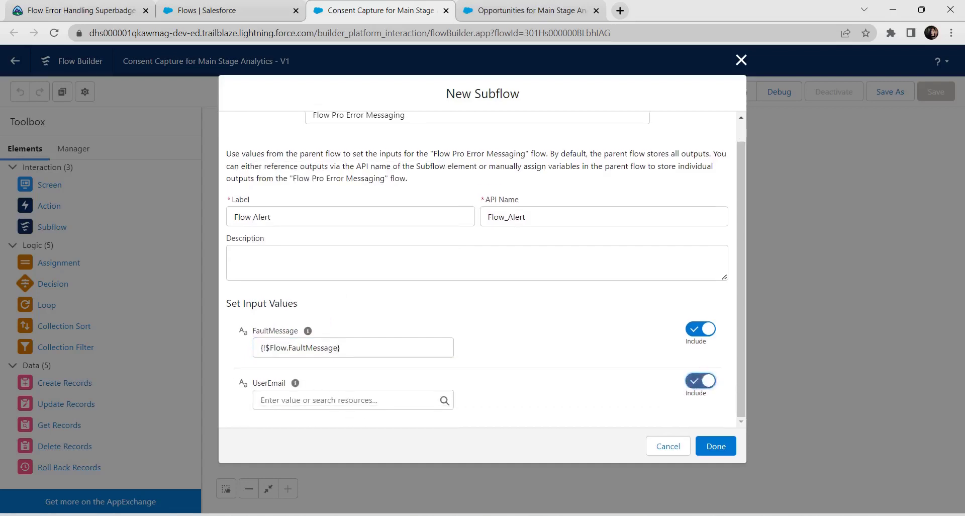
pyautogui.click(353, 401)
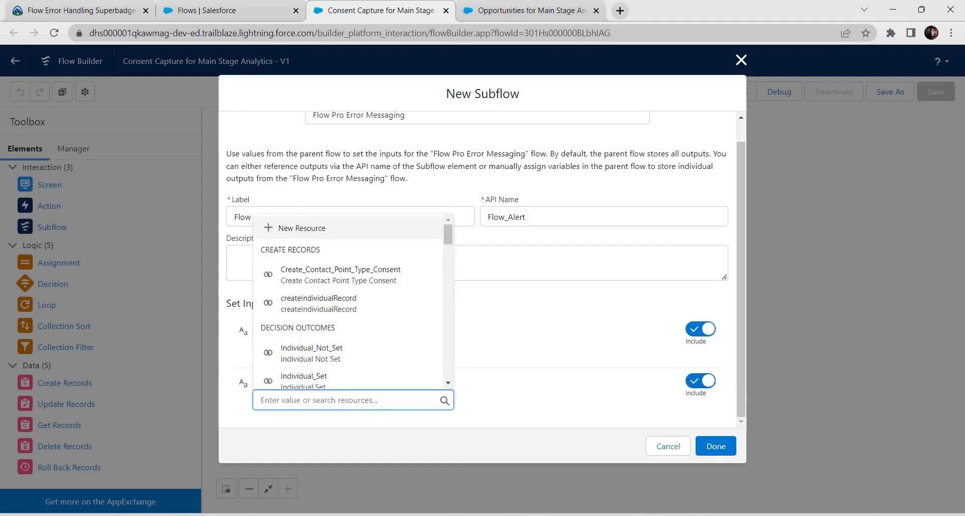
pyautogui.click(352, 400)
pyautogui.write('user')
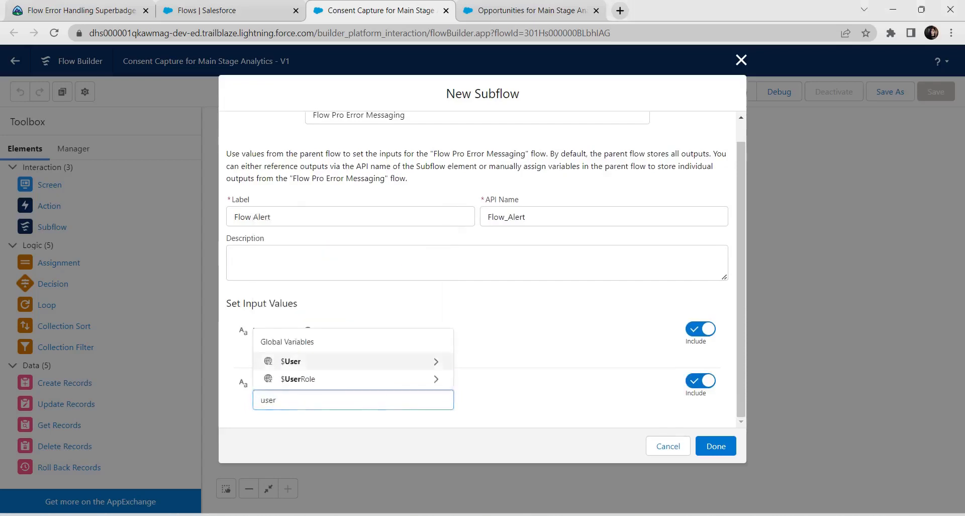
pyautogui.click(327, 356)
pyautogui.scroll(-3, 347, 326)
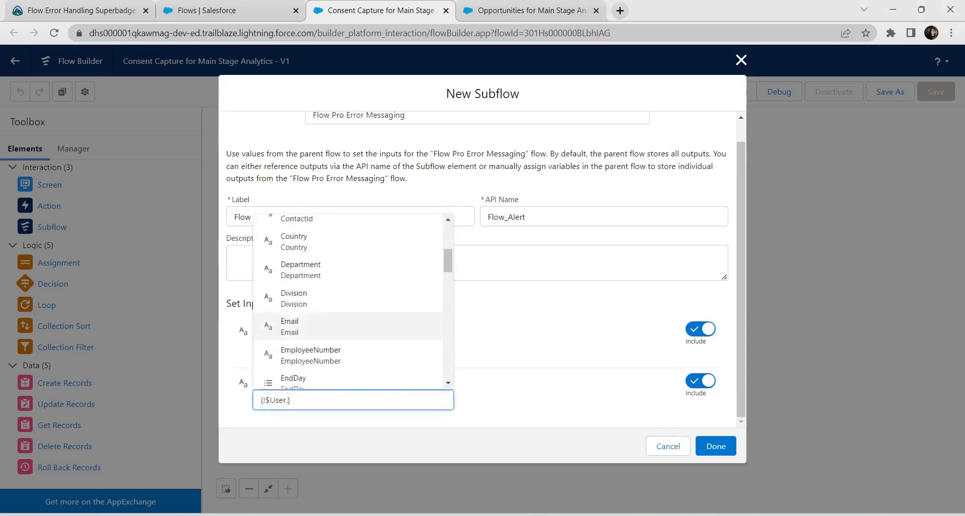
pyautogui.click(307, 327)
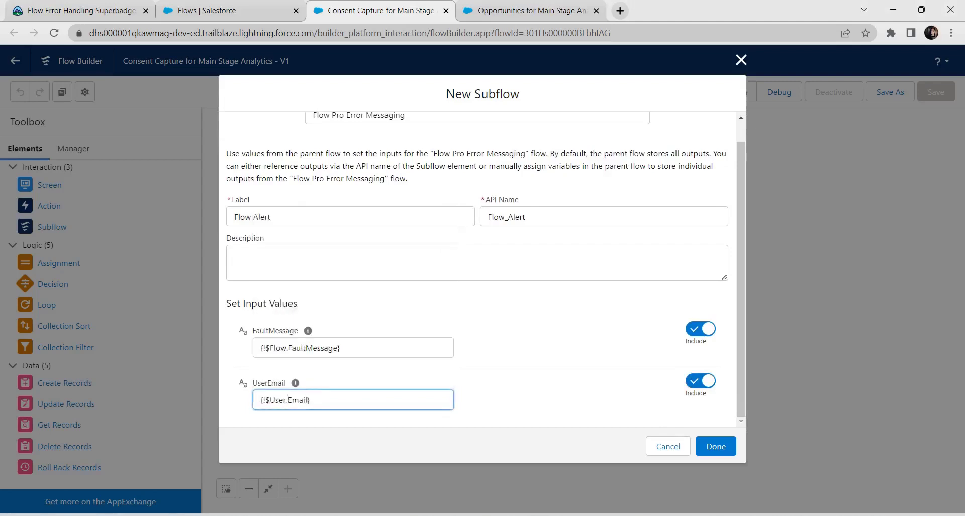
pyautogui.click(528, 355)
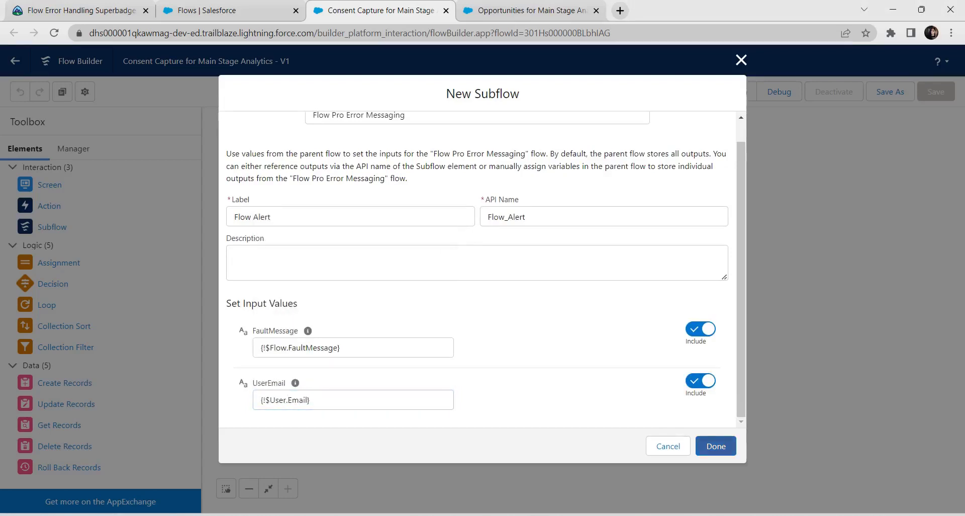
pyautogui.click(715, 446)
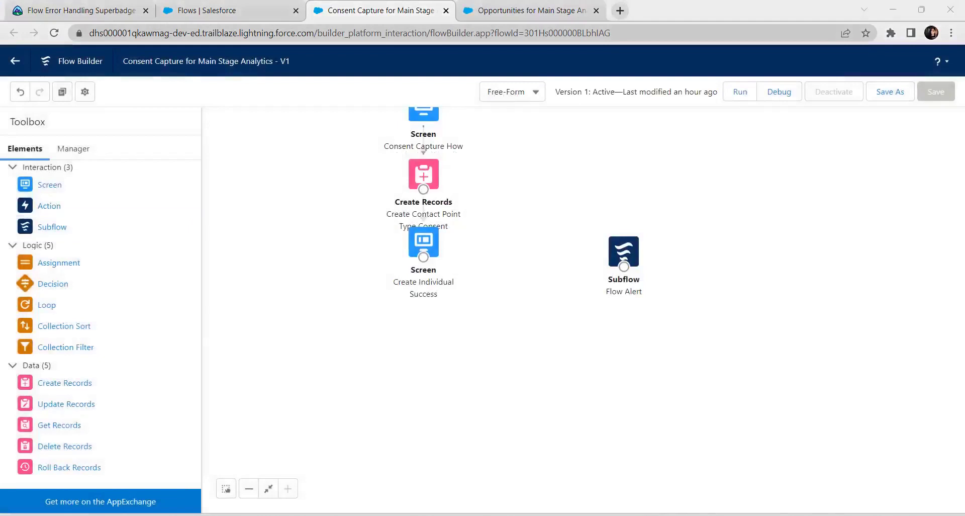
# Step: Connect Create Contact Point Type Consent's fault path to Flow Alert and add a screen beside it labelled Error Screen with API name Error_Screen
pyautogui.moveTo(423, 189); pyautogui.dragTo(623, 256)
pyautogui.moveTo(50, 184); pyautogui.dragTo(724, 251)
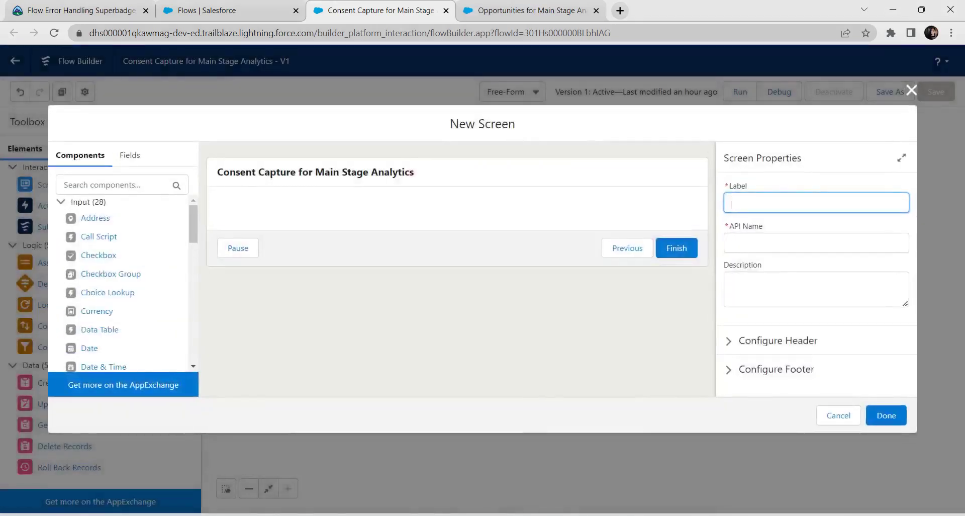
pyautogui.write('Error Screen')
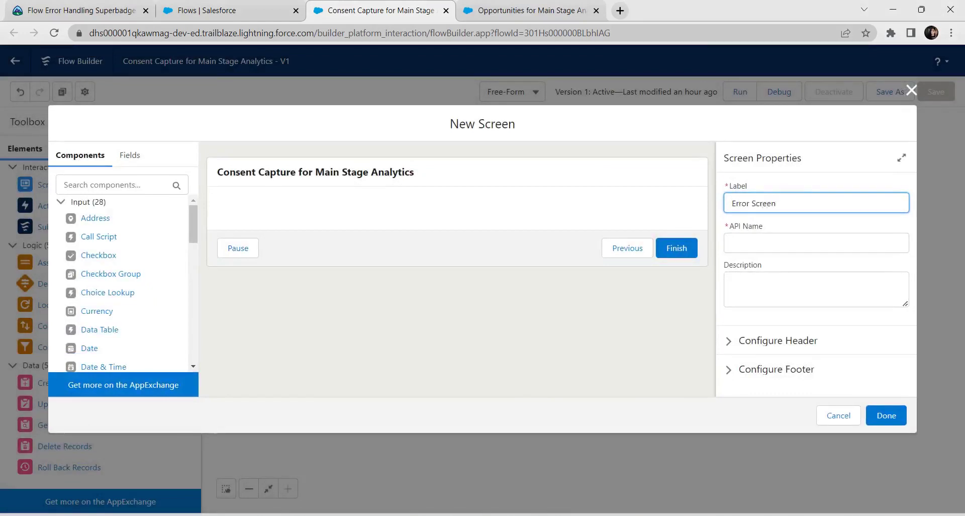
pyautogui.press('Tab')
pyautogui.press('Tab')
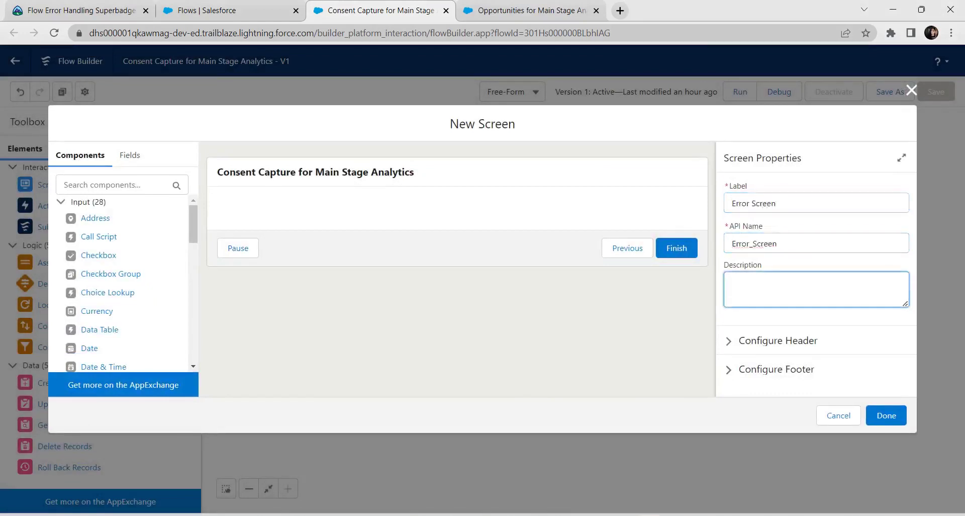
# Step: Add a Display Text component to Error Screen with the API name Error_Display required by the Case 4021 instructions, and finish the screen
pyautogui.scroll(-10, 123, 281)
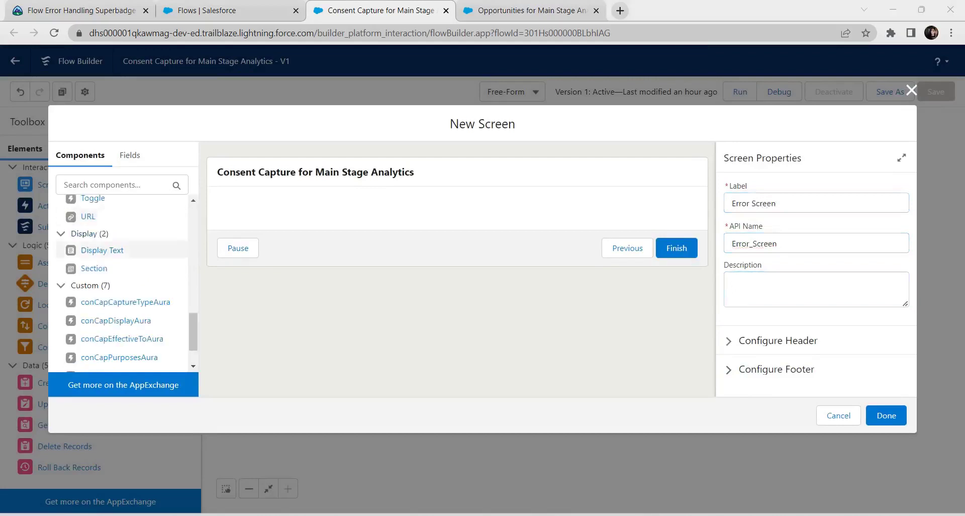
pyautogui.click(102, 250)
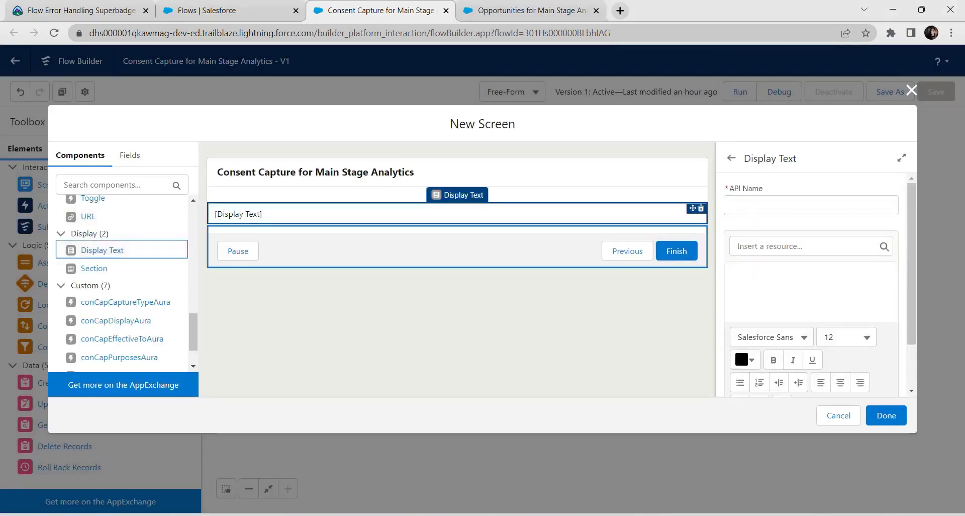
pyautogui.click(811, 205)
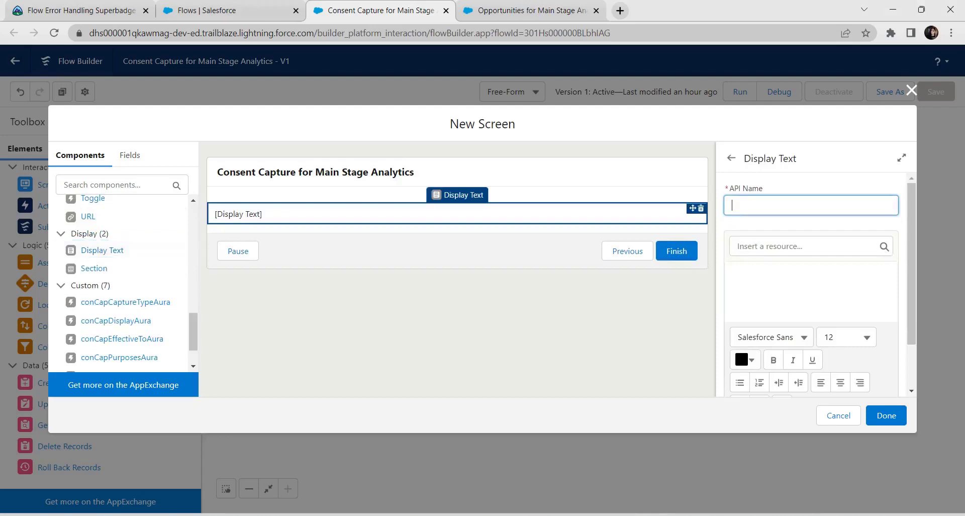
pyautogui.click(83, 10)
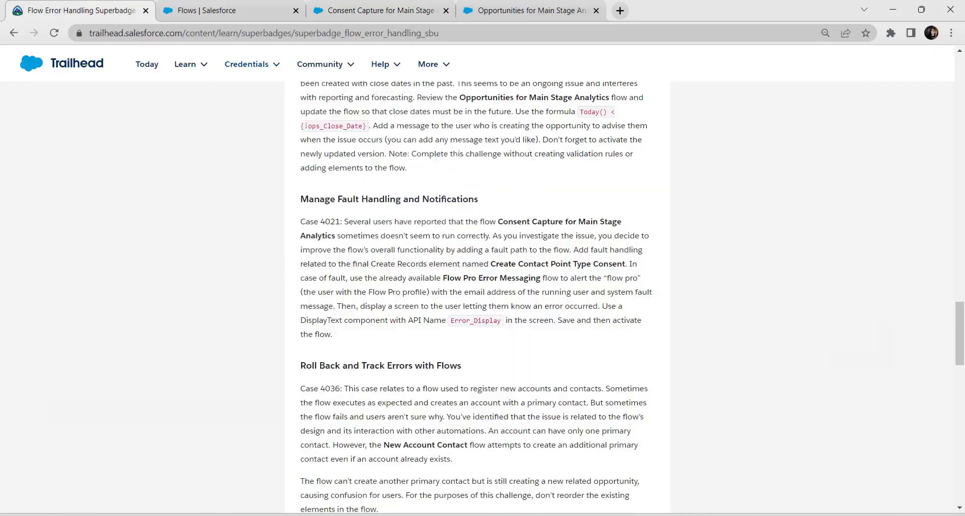
pyautogui.moveTo(450, 320); pyautogui.dragTo(498, 321)
pyautogui.click(532, 10)
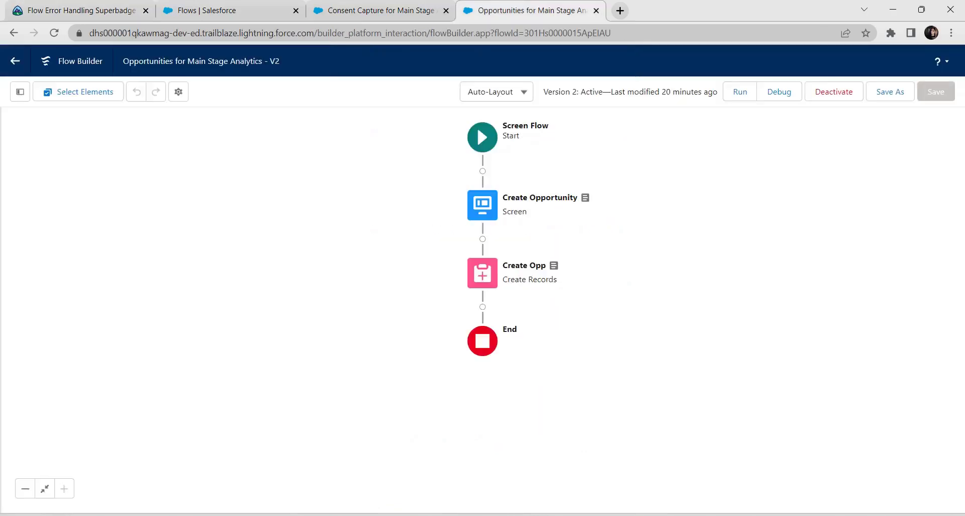
pyautogui.click(221, 10)
pyautogui.hotkey('ctrl', '3')
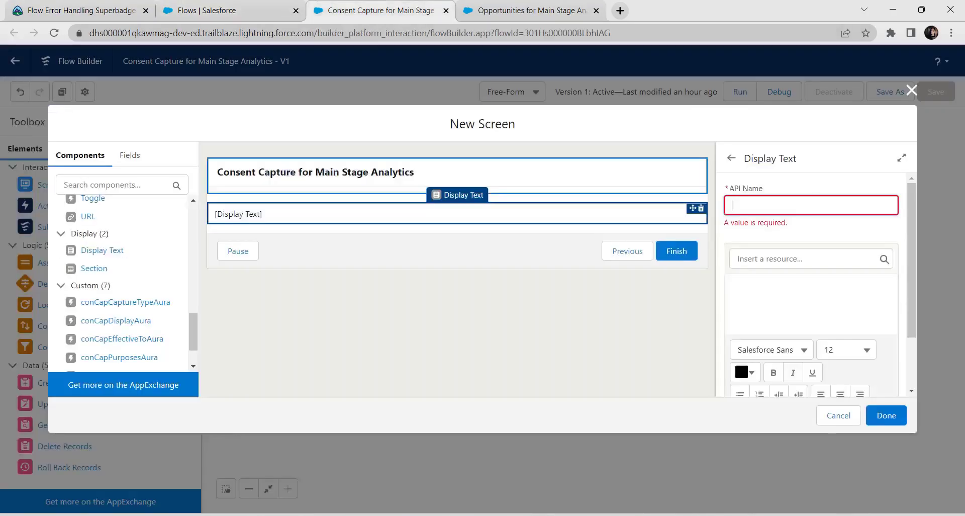
pyautogui.write('Error_Display')
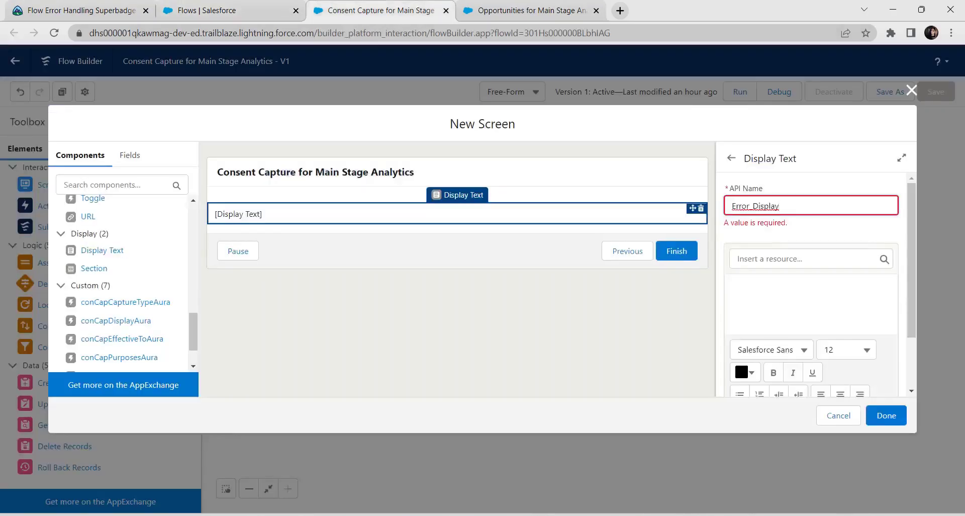
pyautogui.click(811, 304)
pyautogui.scroll(-2, 811, 287)
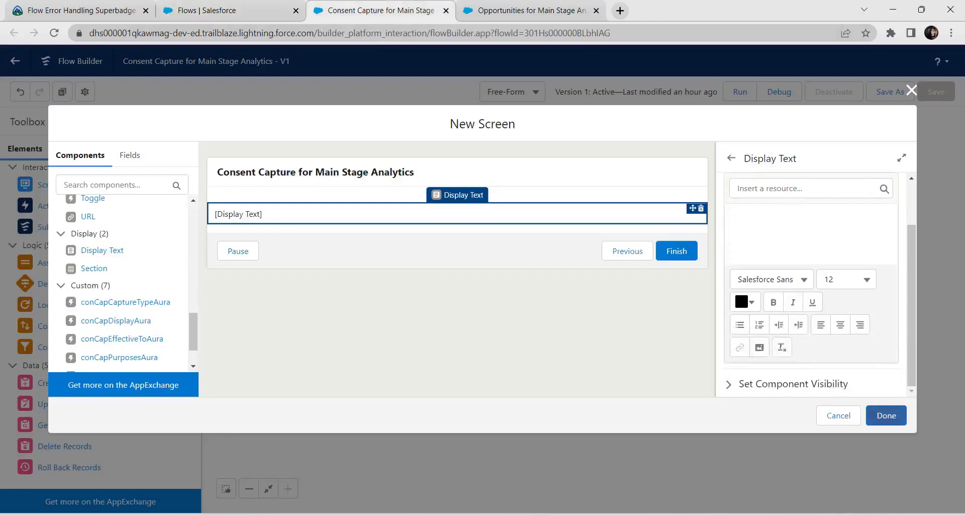
pyautogui.click(886, 415)
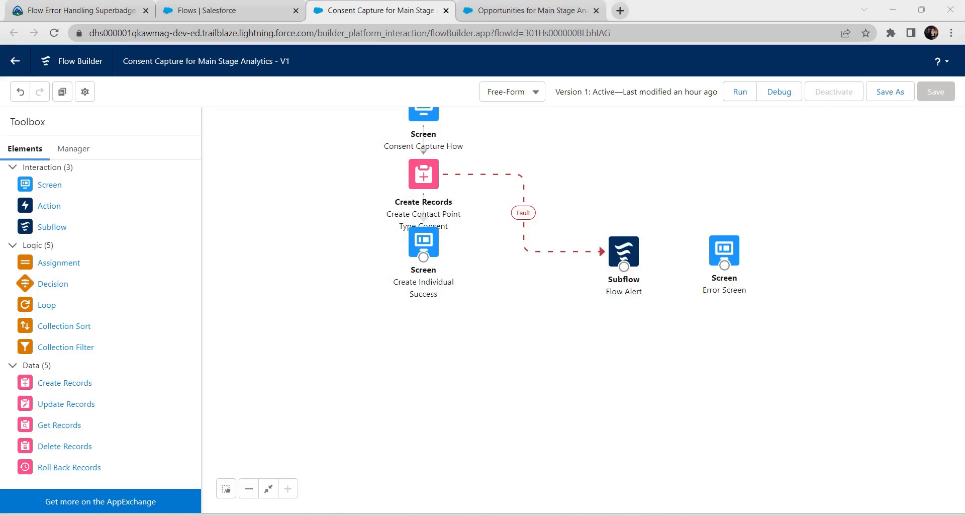
# Step: Set the Error_Display component's text to Error and connect the Flow Alert subflow to Error Screen
pyautogui.click(724, 249)
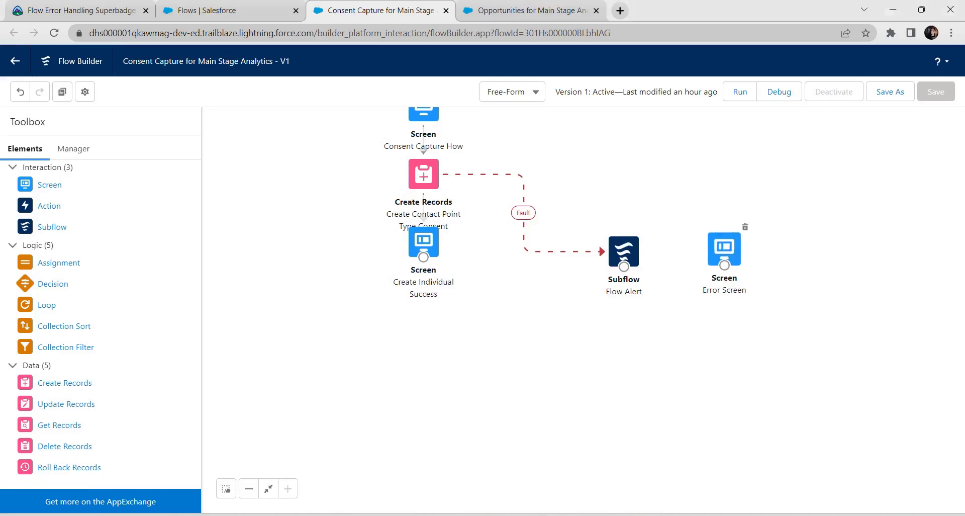
pyautogui.doubleClick(724, 249)
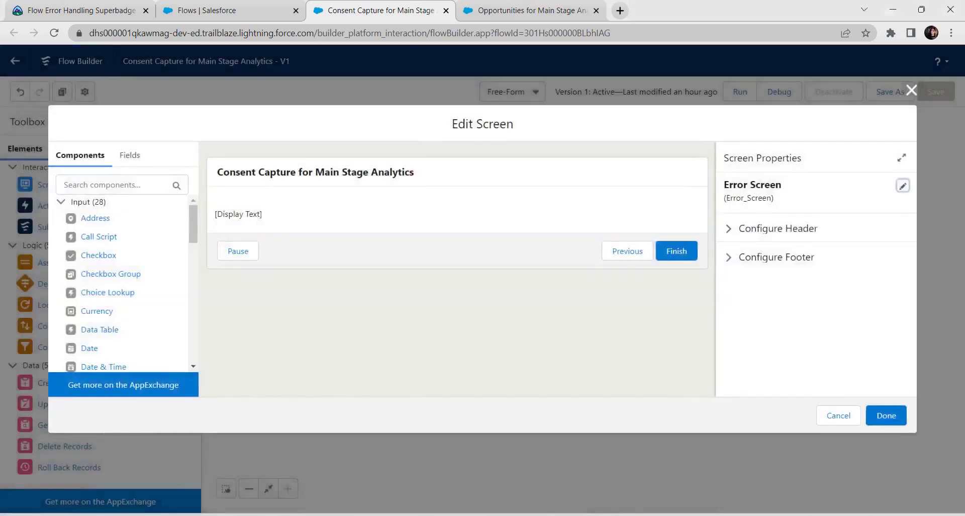
pyautogui.click(457, 213)
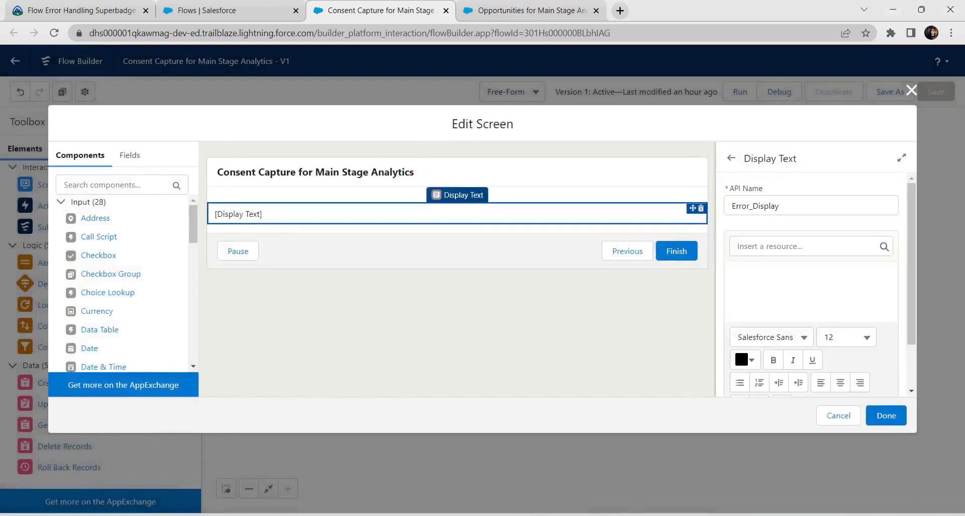
pyautogui.click(784, 286)
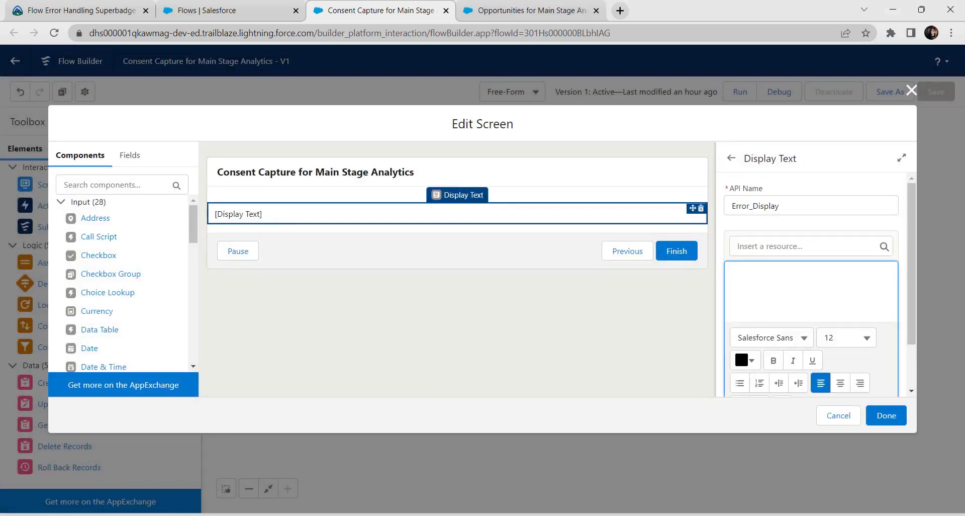
pyautogui.write('Error')
pyautogui.click(731, 158)
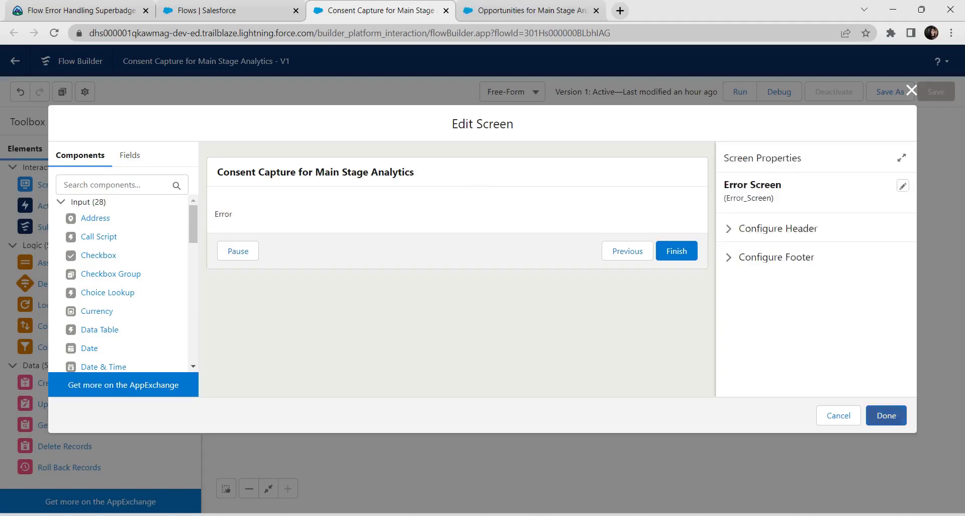
pyautogui.click(886, 416)
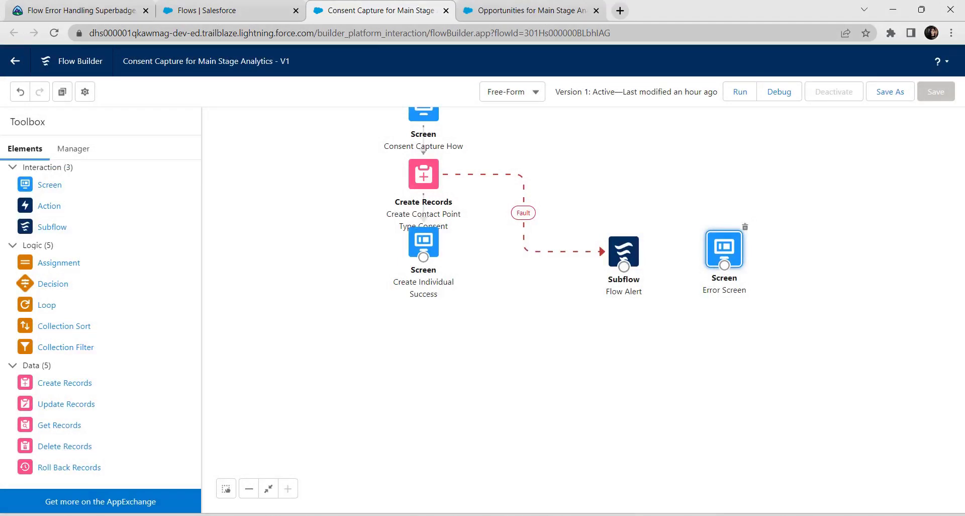
pyautogui.moveTo(624, 266); pyautogui.dragTo(724, 265)
# Step: Save Consent Capture for Main Stage Analytics as a new version and activate it
pyautogui.click(890, 91)
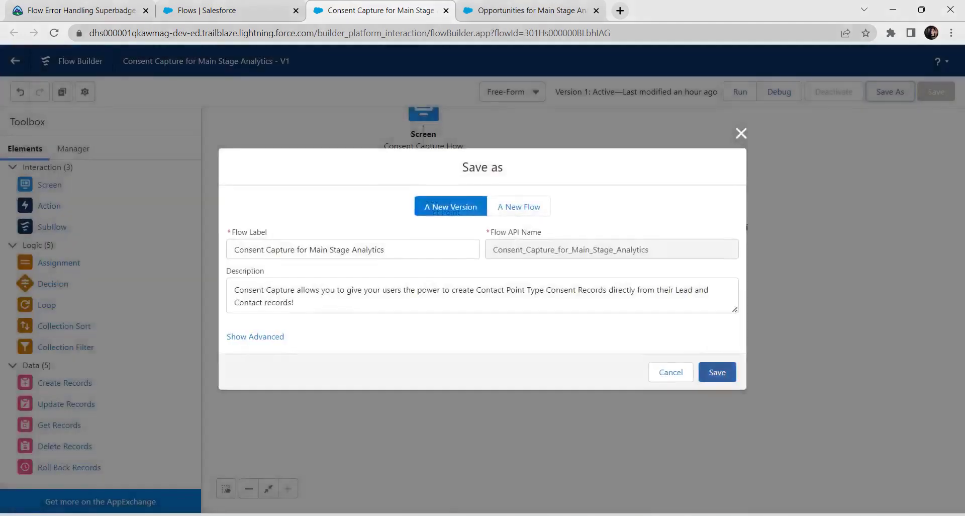
pyautogui.click(717, 372)
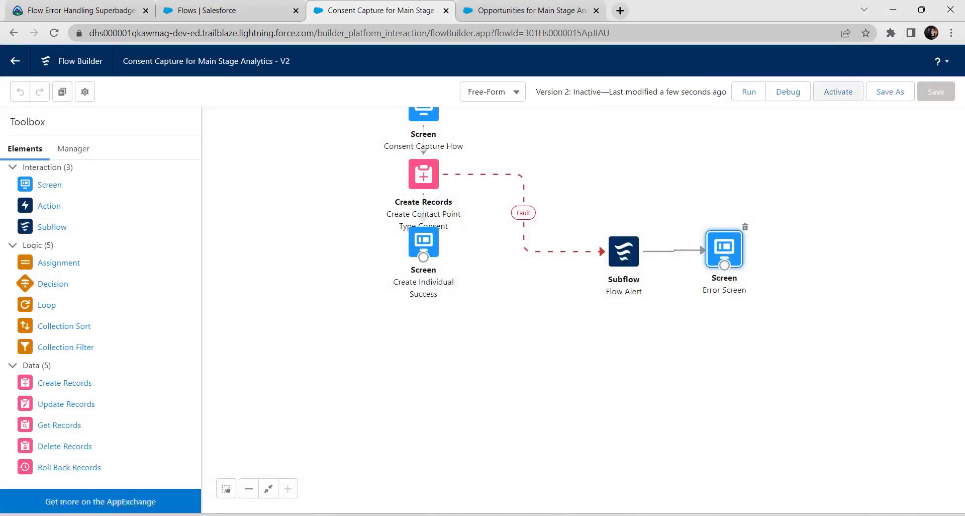
pyautogui.click(838, 91)
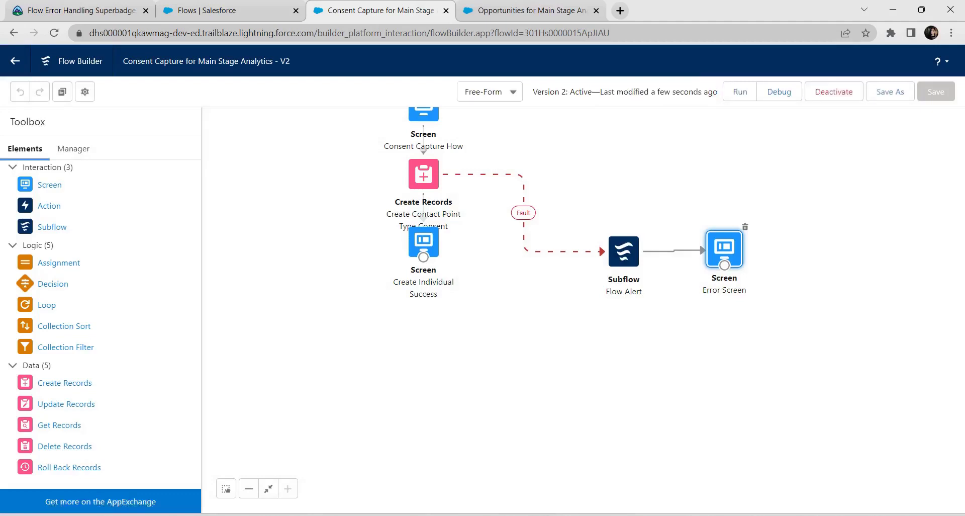
# Step: Switch to the Trailhead superbadge page and submit the Case Number 4021 challenge for checking
pyautogui.click(80, 10)
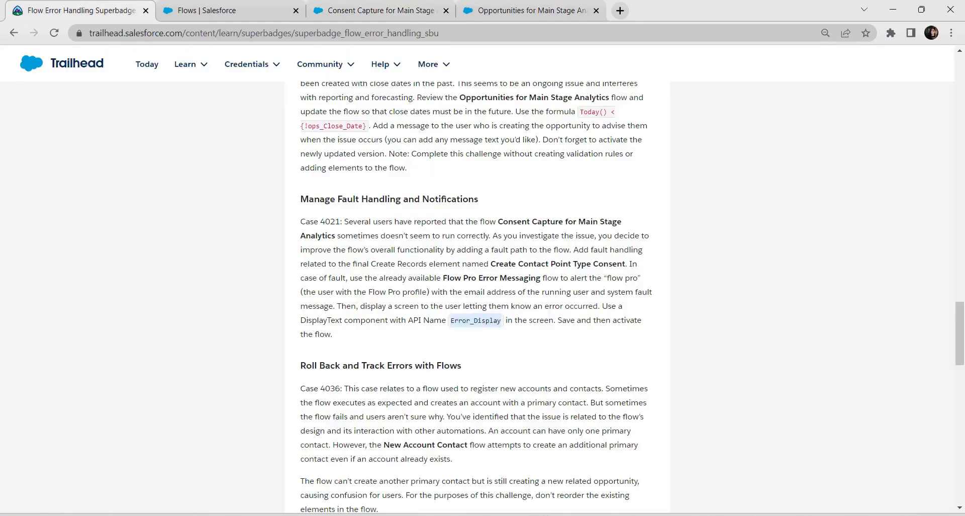
pyautogui.scroll(-15, 478, 296)
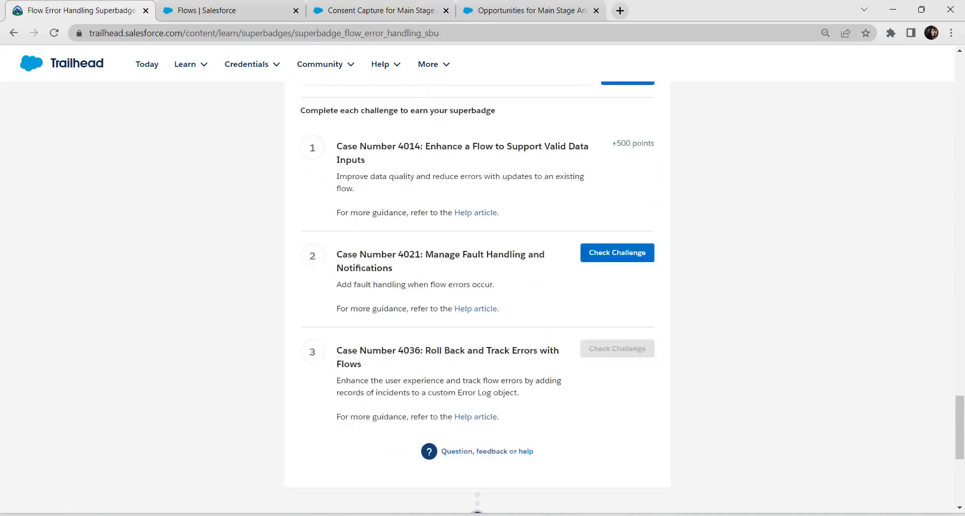
pyautogui.click(617, 252)
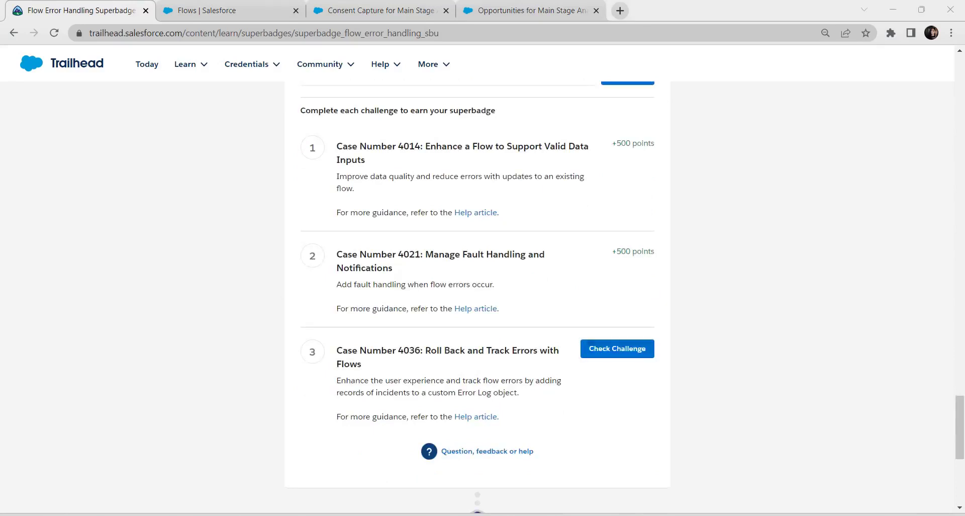
# Step: Switch to Salesforce Setup and open the New Account Contact flow from the All Flows list
pyautogui.click(229, 11)
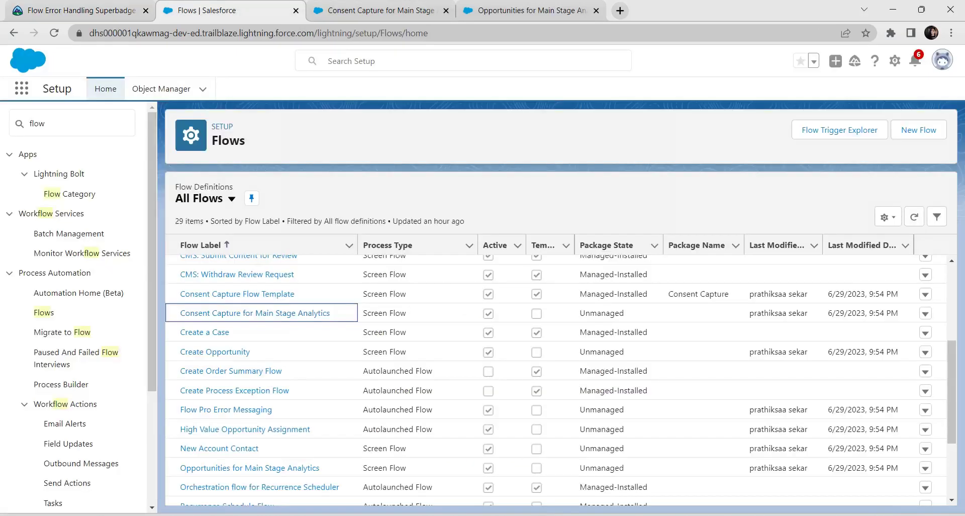
pyautogui.scroll(4, 556, 381)
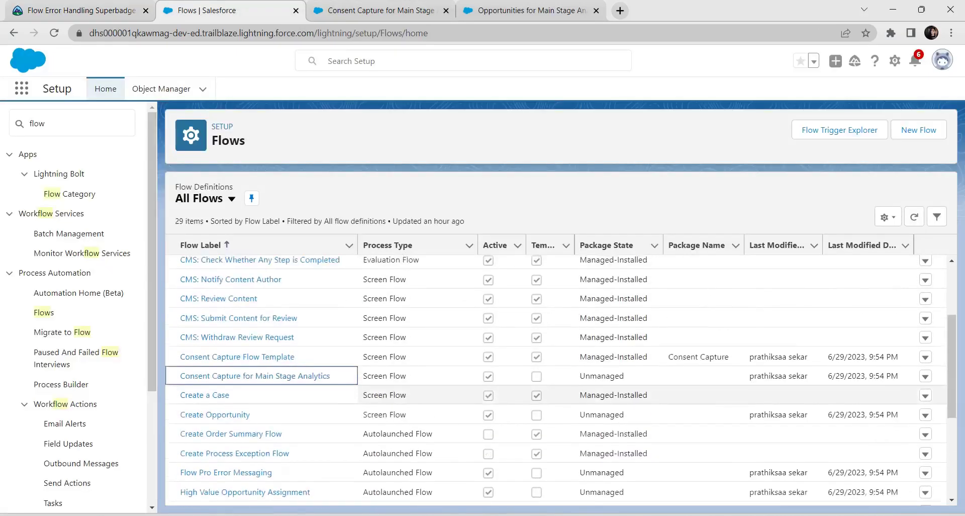
pyautogui.scroll(-6, 555, 381)
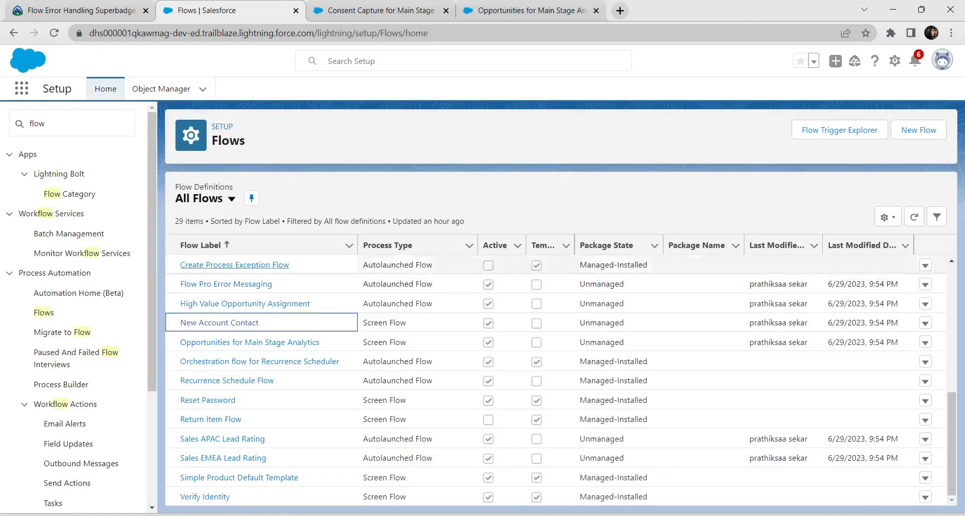
pyautogui.click(219, 323)
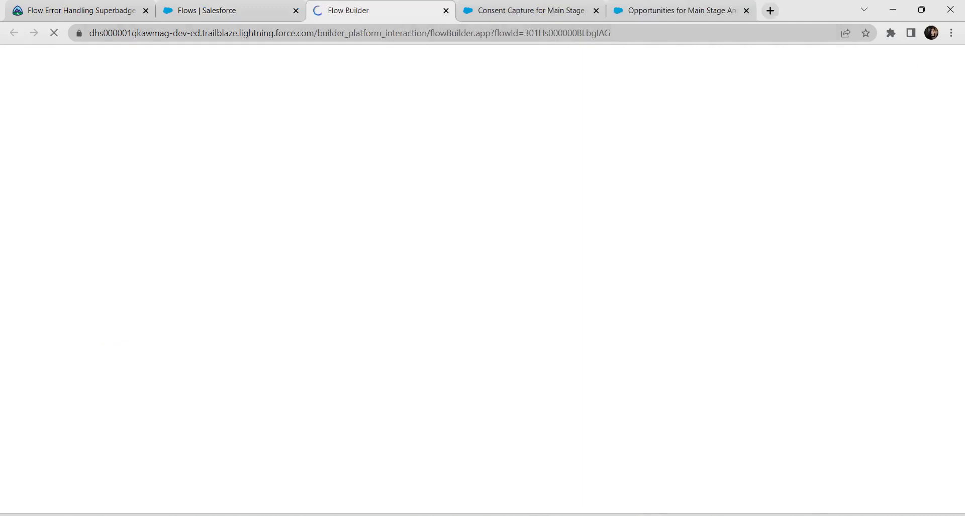
# Step: Change the flow canvas to Free-Form layout and add a Screen element labelled Error Screen
pyautogui.click(509, 92)
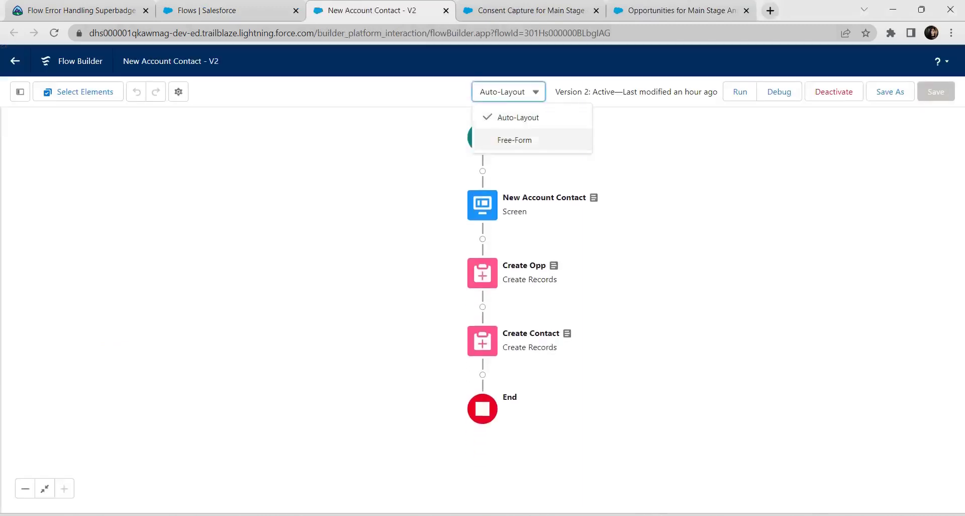
pyautogui.click(515, 140)
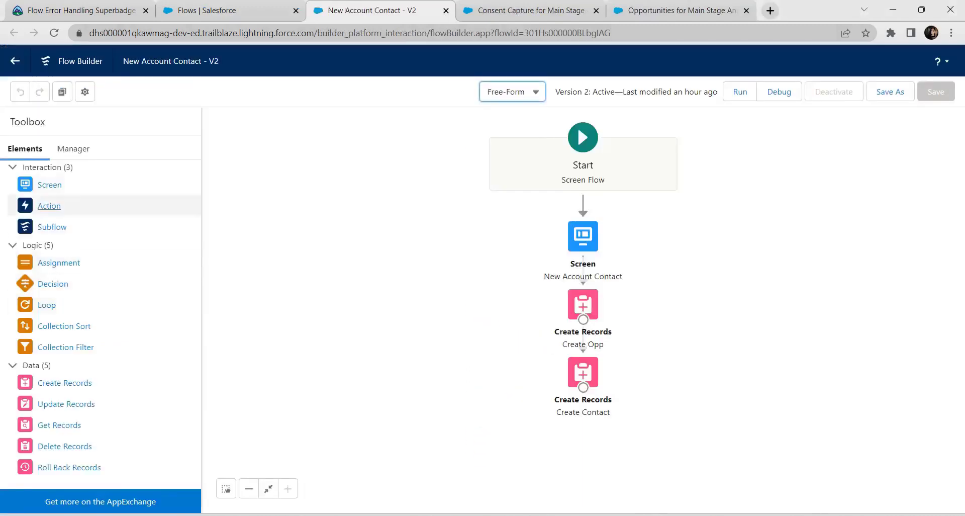
pyautogui.moveTo(50, 184); pyautogui.dragTo(762, 333)
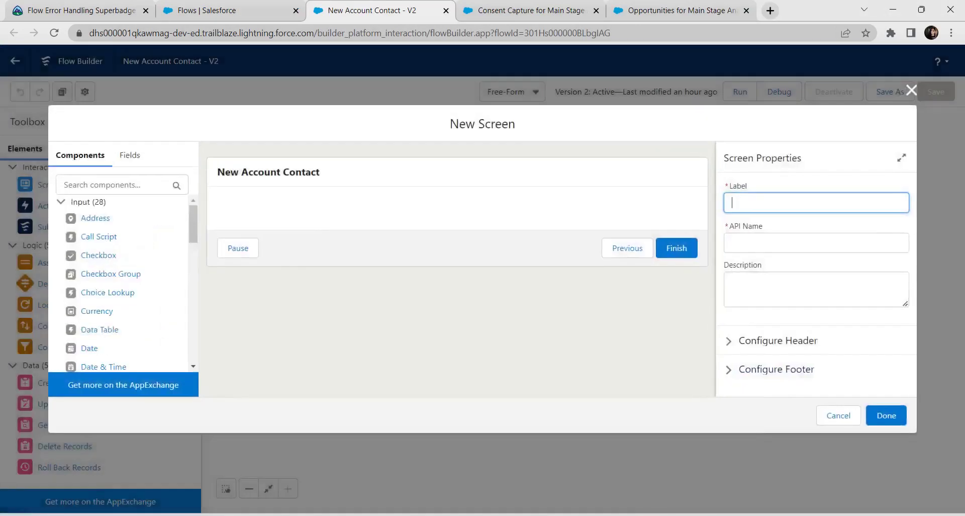
pyautogui.hotkey('alt', 'Tab')
pyautogui.hotkey('alt', 'Tab')
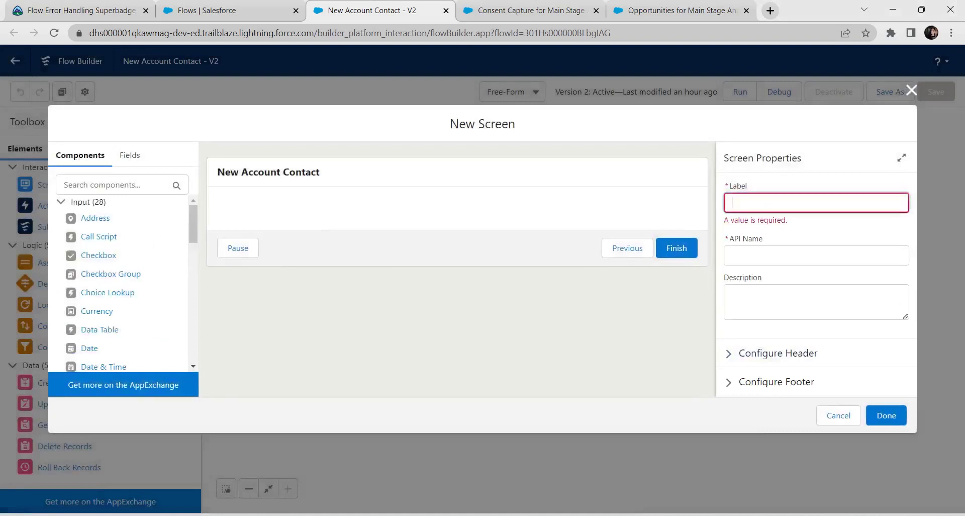
pyautogui.write('Error Screen')
pyautogui.press('Tab')
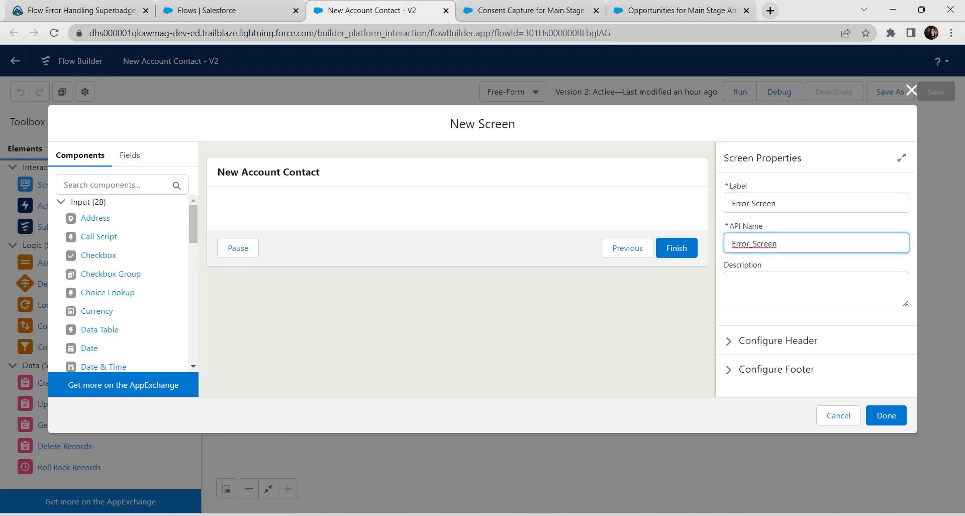
# Step: Add a Display Text component to the Error Screen element
pyautogui.hotkey('alt', 'Tab')
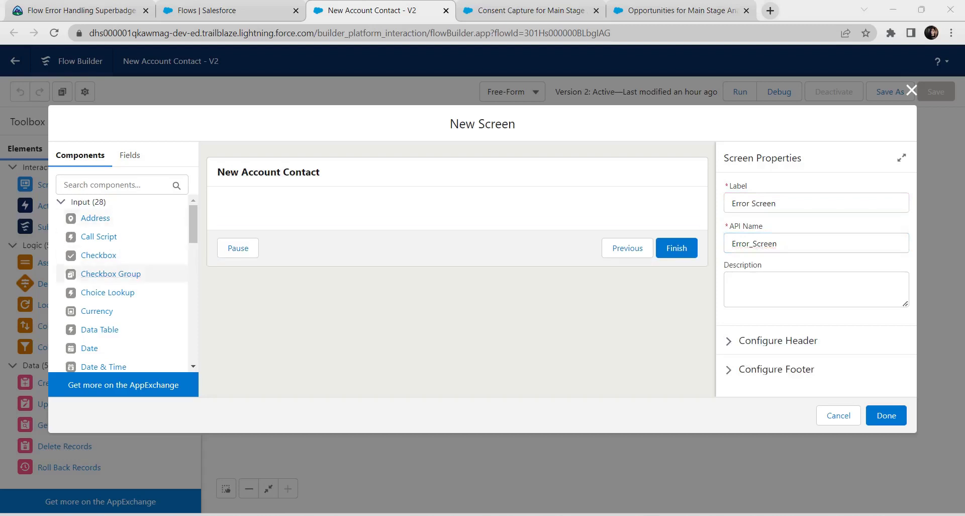
pyautogui.scroll(-3, 110, 292)
pyautogui.scroll(-8, 111, 291)
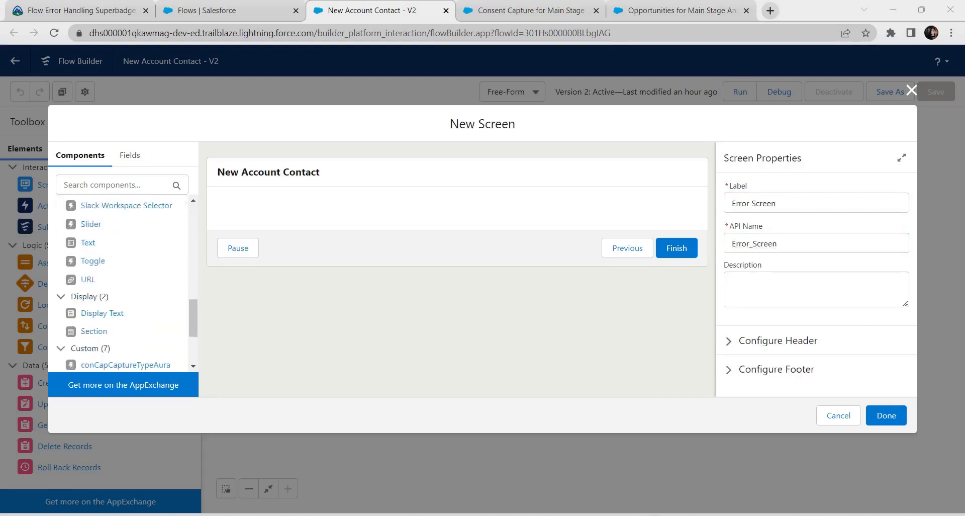
pyautogui.scroll(3, 111, 292)
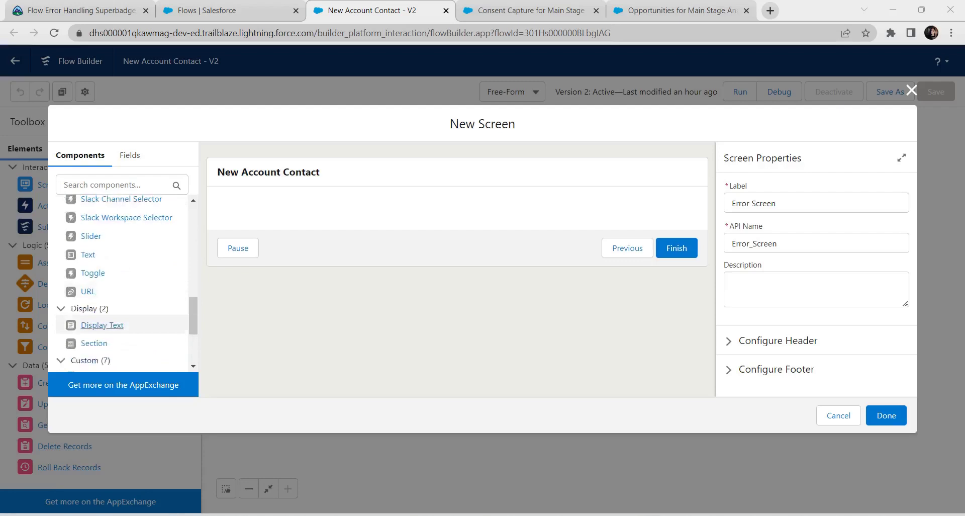
pyautogui.click(102, 325)
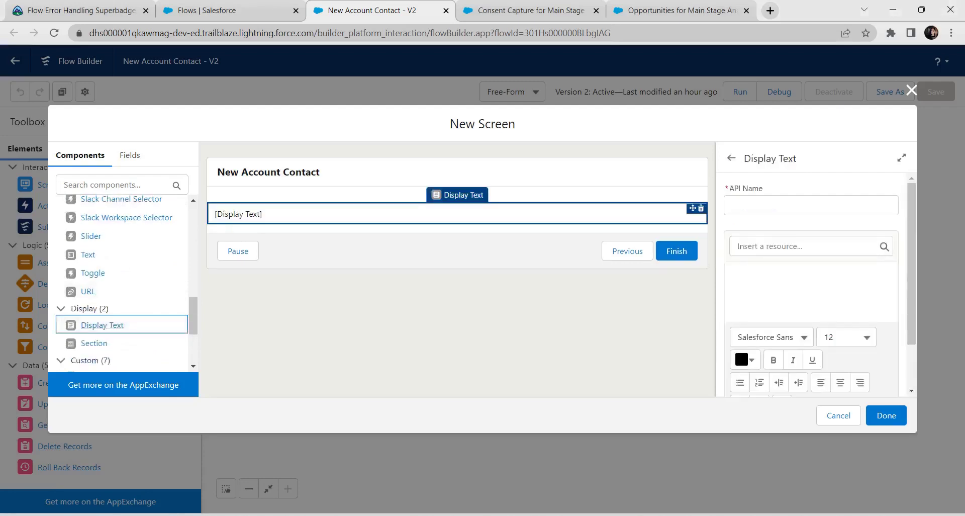
pyautogui.click(789, 205)
# Step: Copy User_Error_Display from the Case 4036 instructions on the Trailhead page and set it as the Display Text component's API name
pyautogui.hotkey('ctrl', '1')
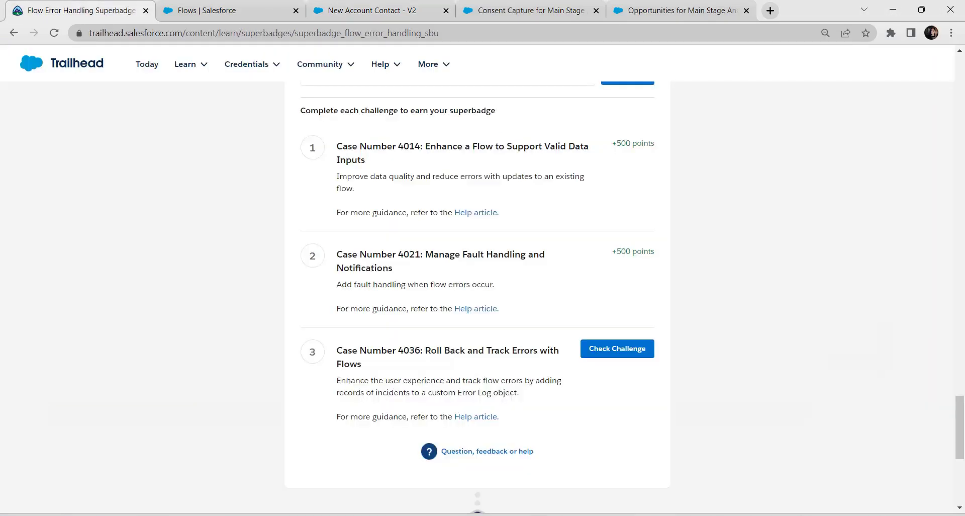
pyautogui.scroll(10, 482, 282)
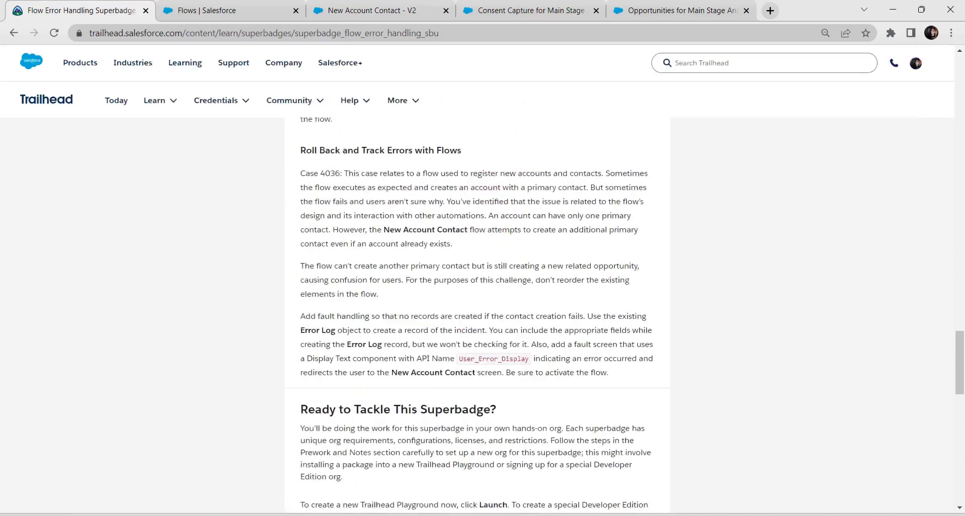
pyautogui.moveTo(458, 359); pyautogui.dragTo(529, 359)
pyautogui.hotkey('ctrl', 'c')
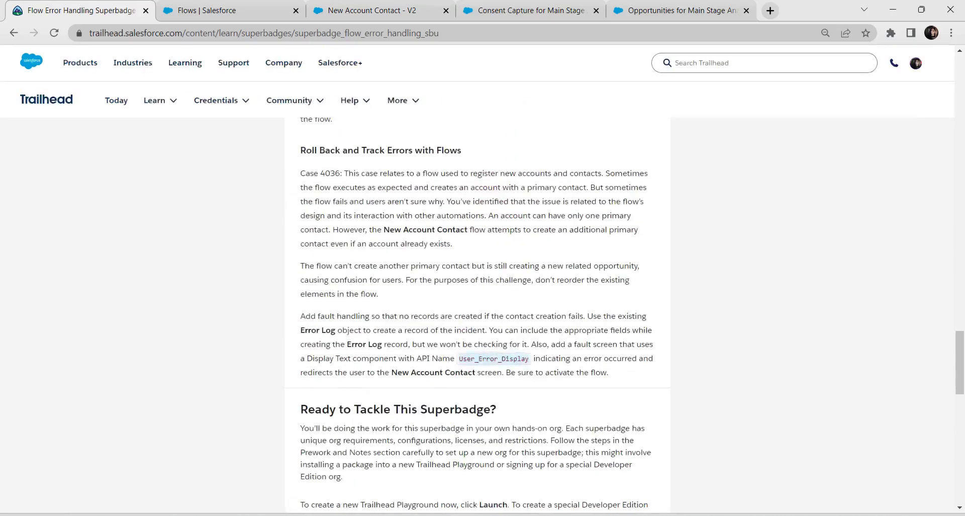
pyautogui.click(528, 11)
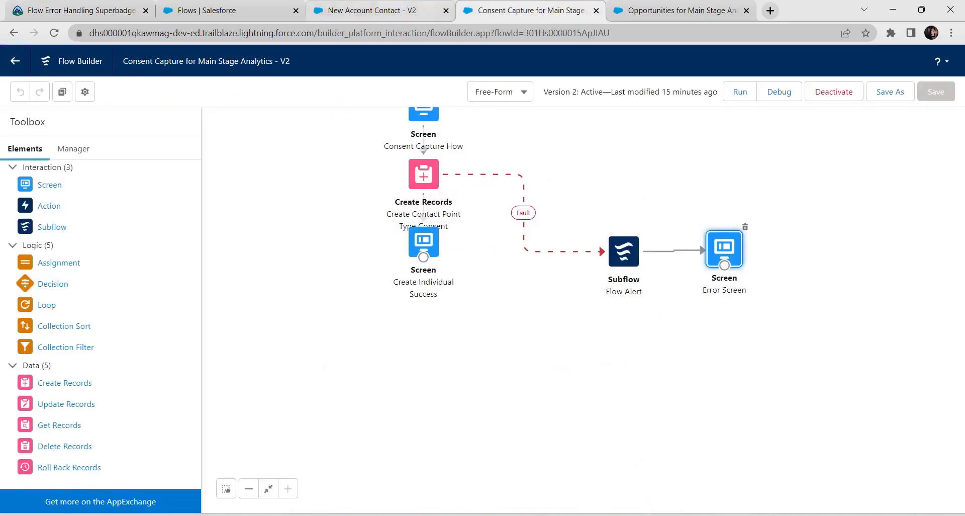
pyautogui.click(397, 11)
pyautogui.hotkey('ctrl', 'v')
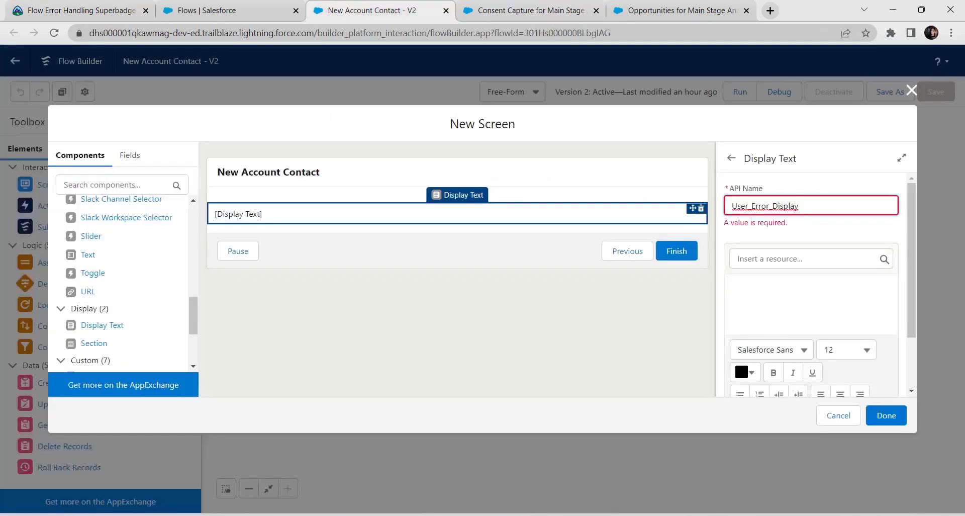
# Step: Set the User_Error_Display component's text to Error and finish the Error Screen element
pyautogui.click(784, 298)
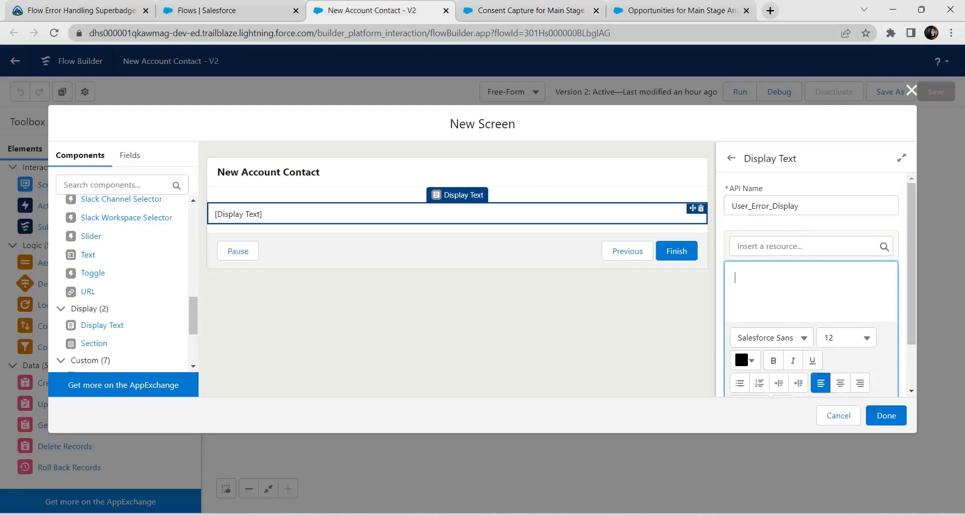
pyautogui.write('Error')
pyautogui.click(731, 158)
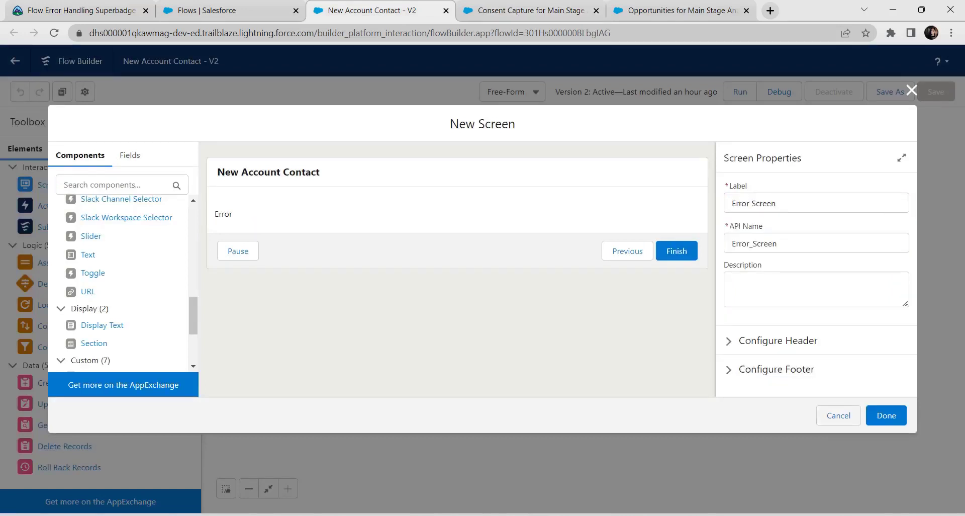
pyautogui.click(886, 415)
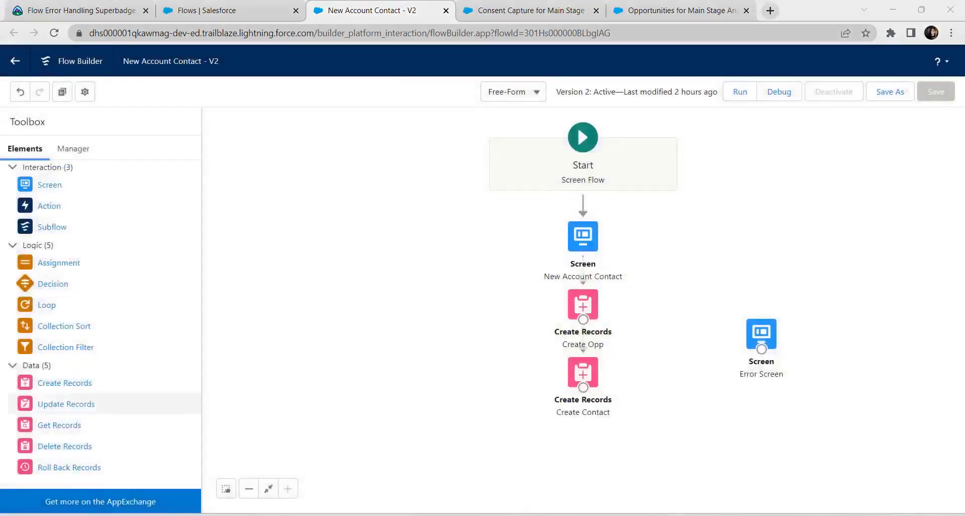
# Step: Add a Create Records element labelled Create Incident beside the existing flow path, with API name Create_Incident
pyautogui.moveTo(64, 383); pyautogui.dragTo(392, 353)
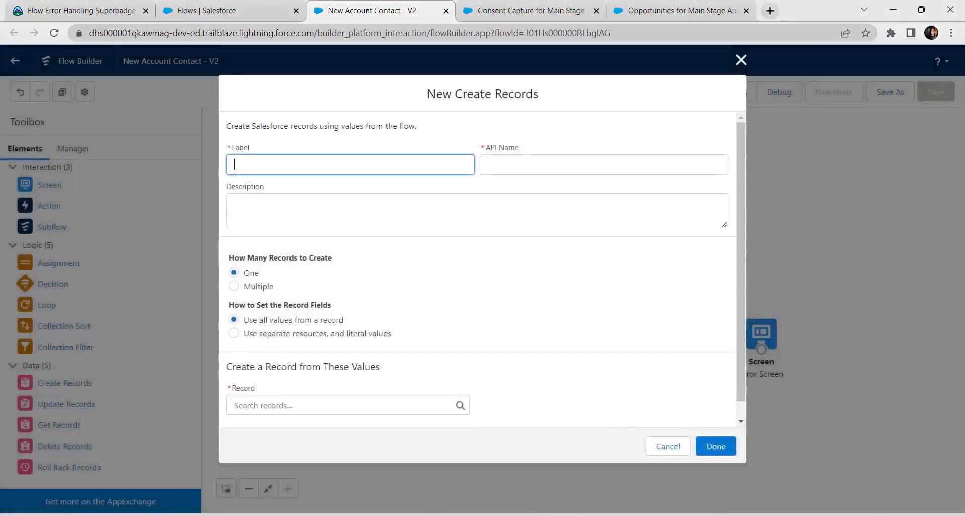
pyautogui.write('Create Incident')
pyautogui.press('Tab')
pyautogui.press('Tab')
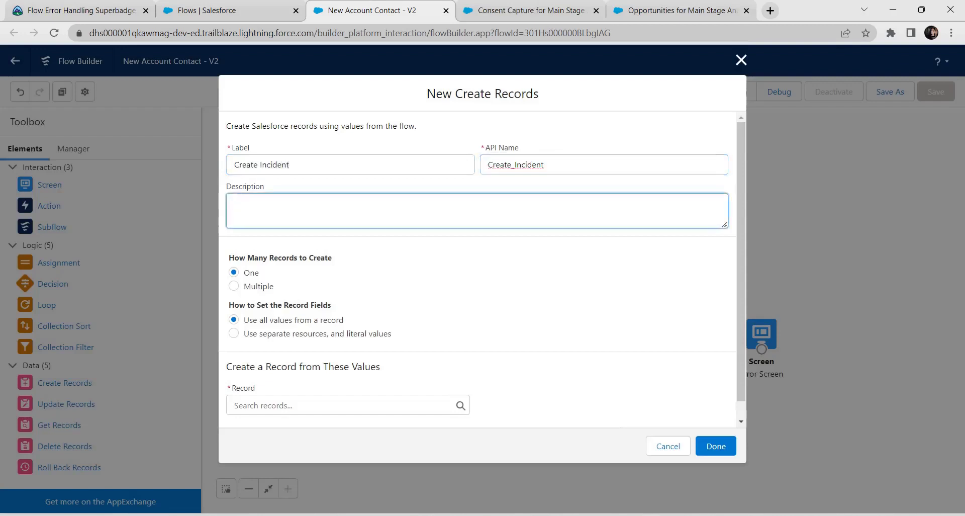
# Step: Make Create Incident use separate resources and literal values, and choose Error Log as its object
pyautogui.scroll(-1, 477, 269)
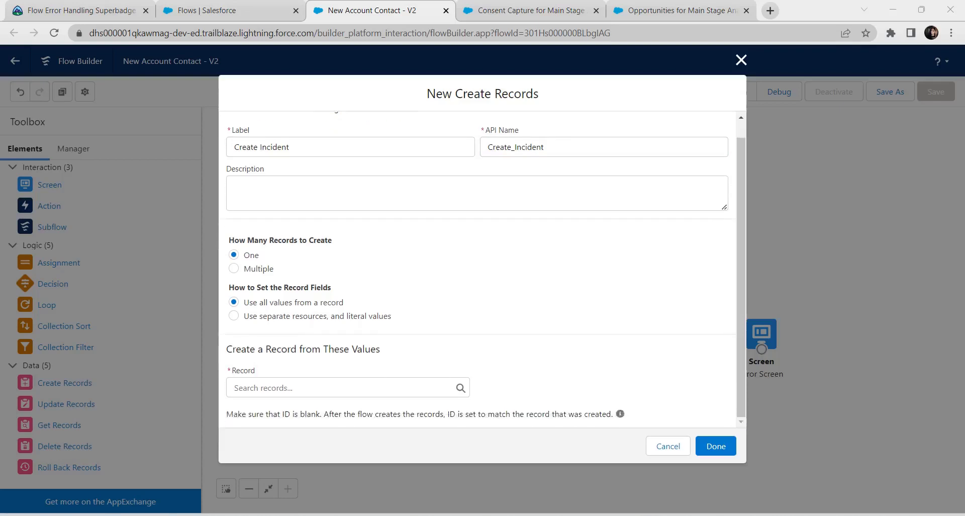
pyautogui.moveTo(244, 302); pyautogui.dragTo(344, 302)
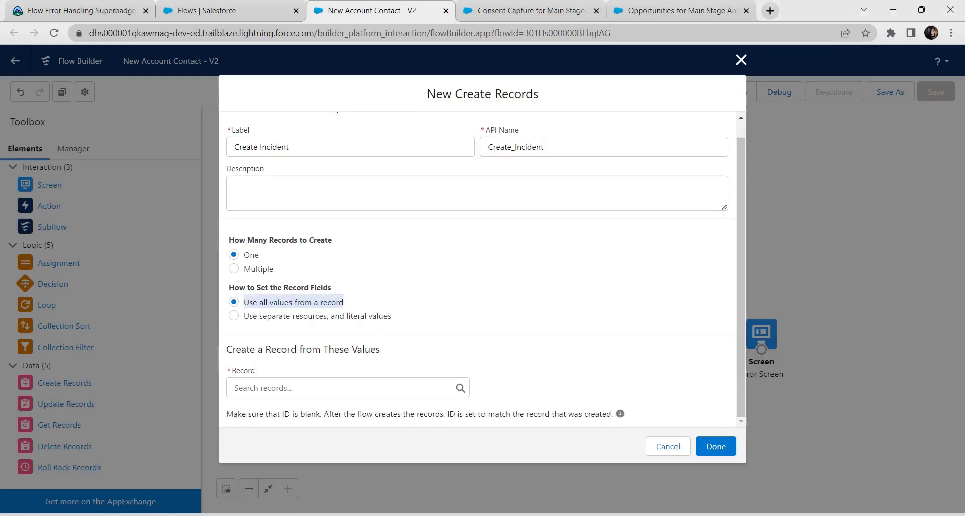
pyautogui.click(354, 303)
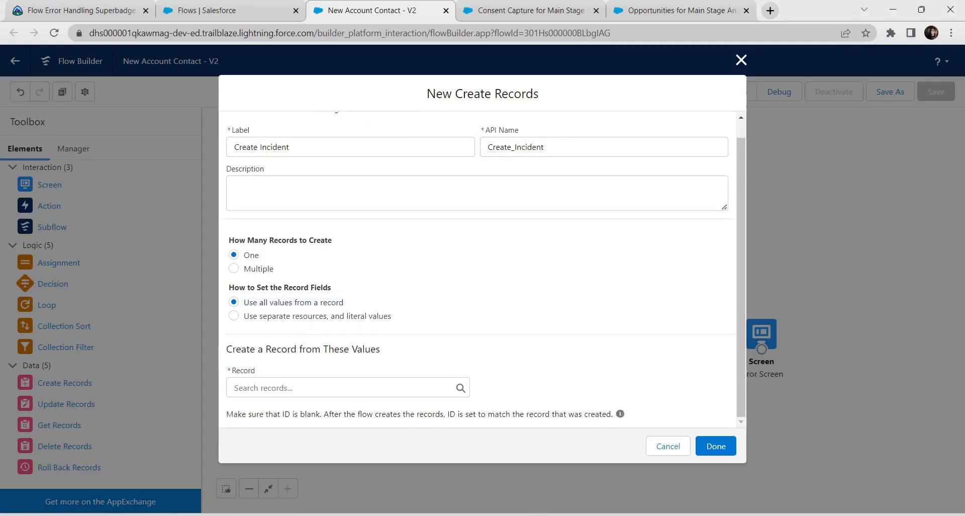
pyautogui.click(234, 316)
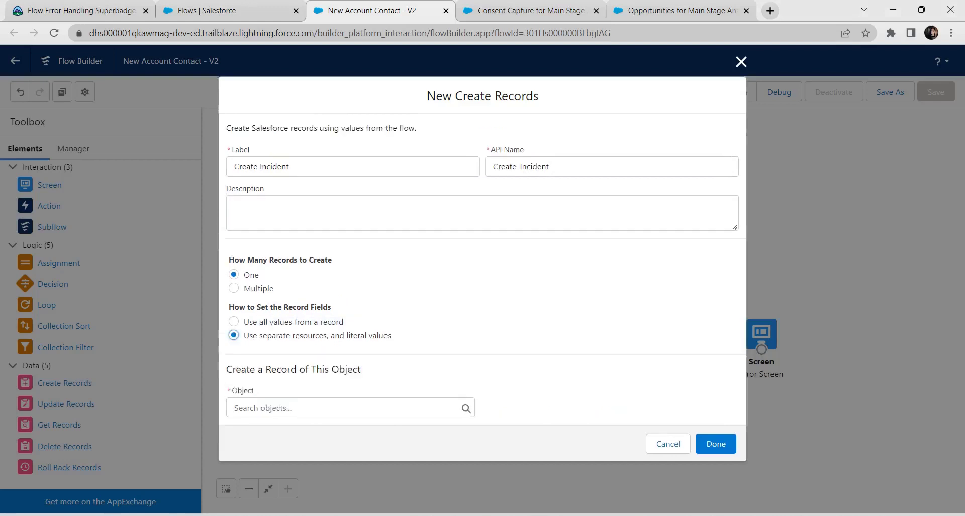
pyautogui.click(303, 408)
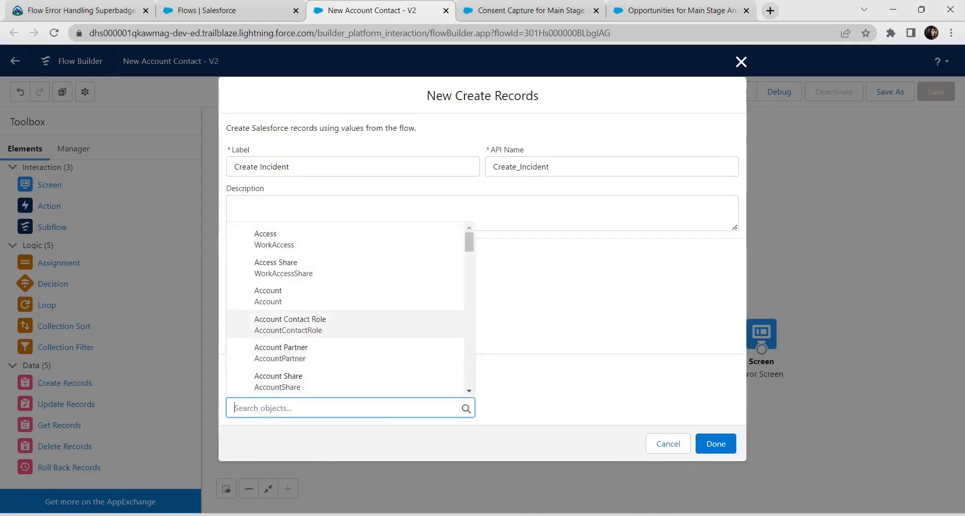
pyautogui.hotkey('alt', 'Tab')
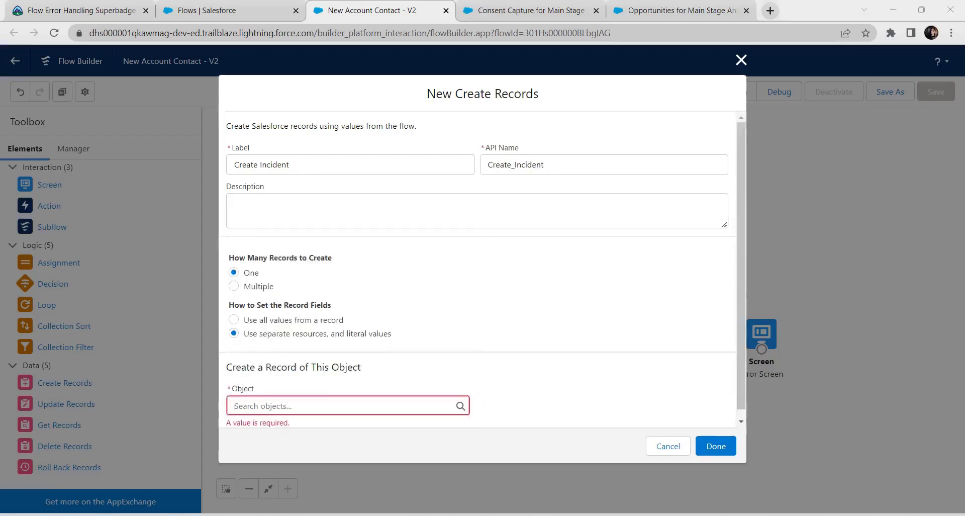
pyautogui.hotkey('alt', 'Tab')
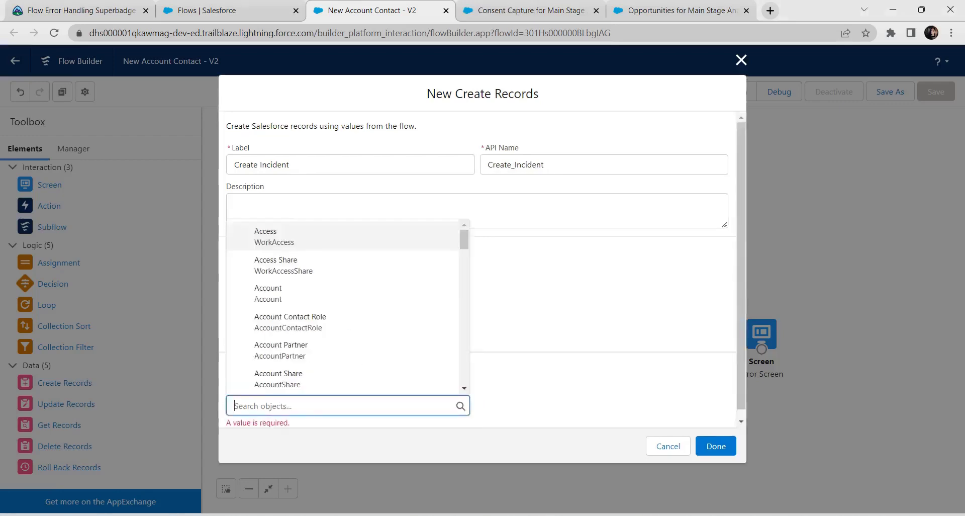
pyautogui.write('err')
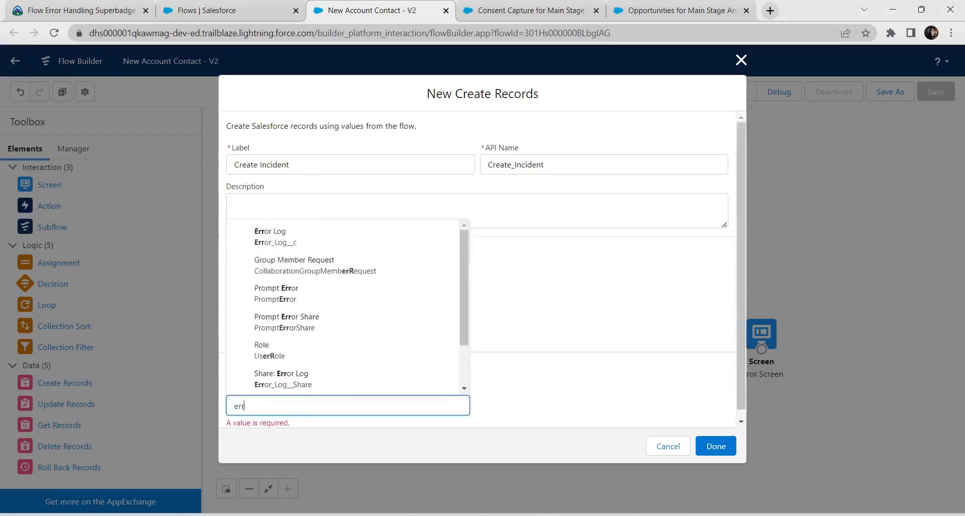
pyautogui.click(302, 237)
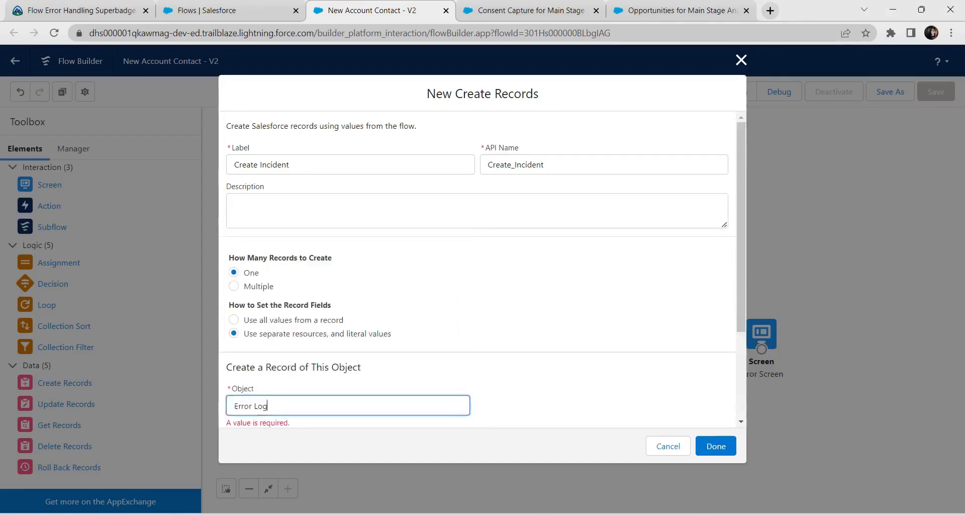
# Step: Assign the value Error to the Error Log's Message__c field and finish the Create Incident element
pyautogui.scroll(-3, 352, 271)
pyautogui.click(332, 361)
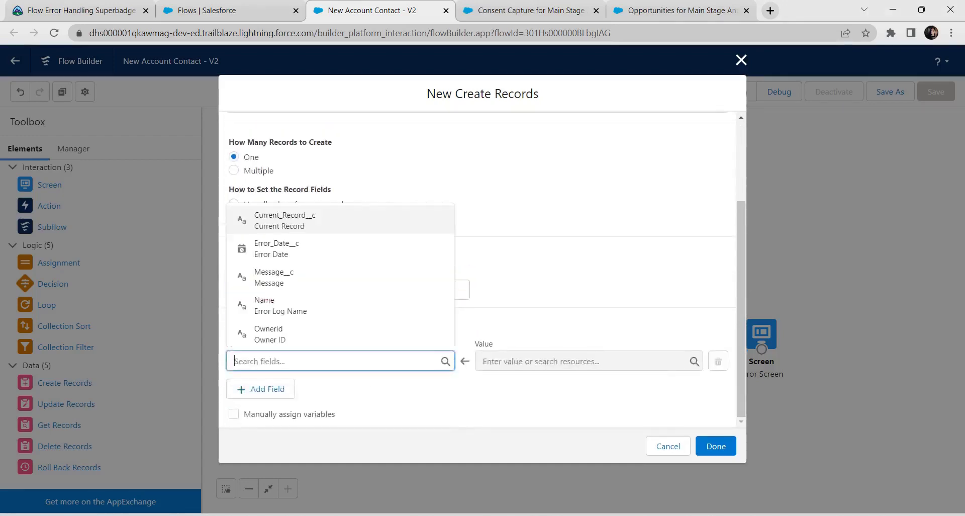
pyautogui.press('Down')
pyautogui.press('Down')
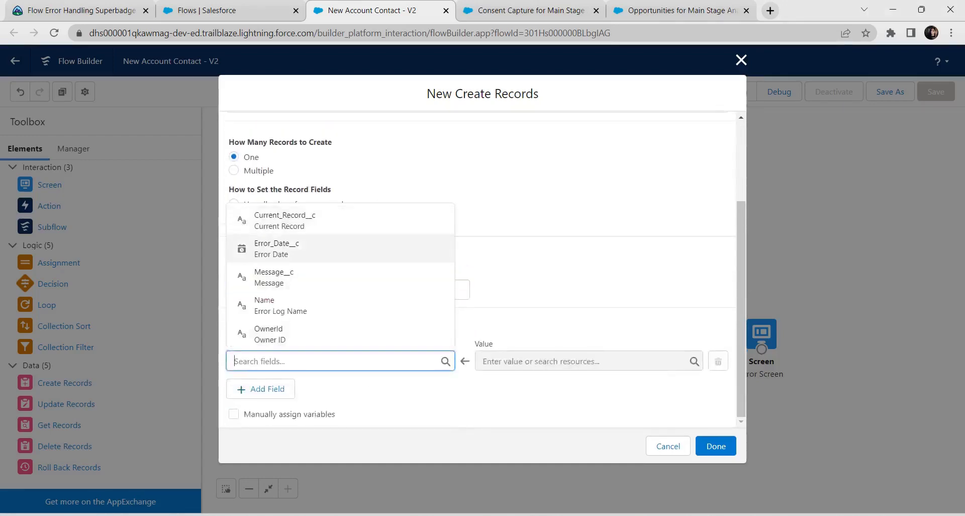
pyautogui.press('Return')
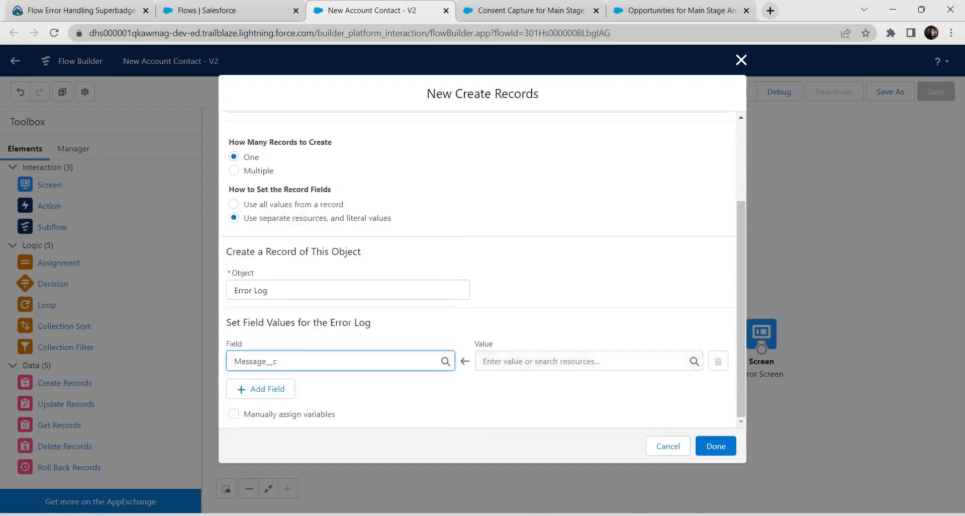
pyautogui.click(583, 361)
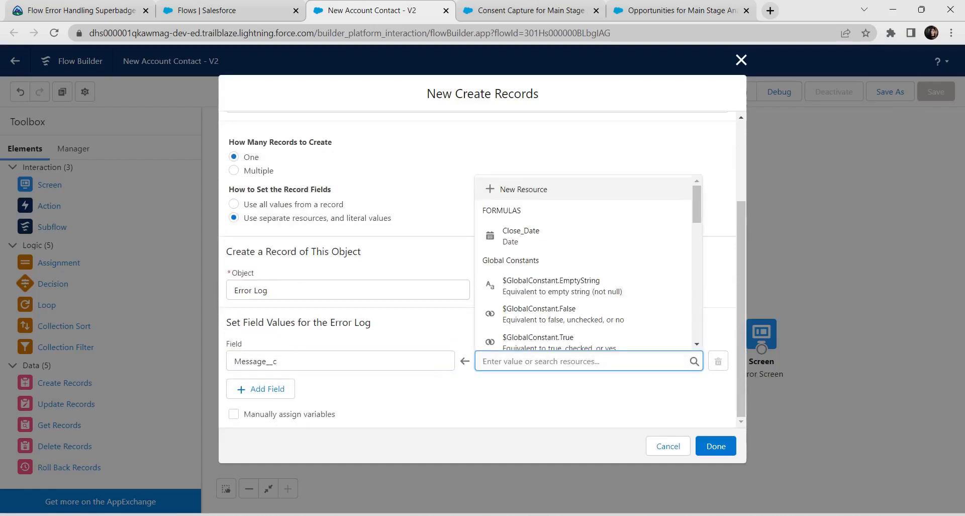
pyautogui.write('Error')
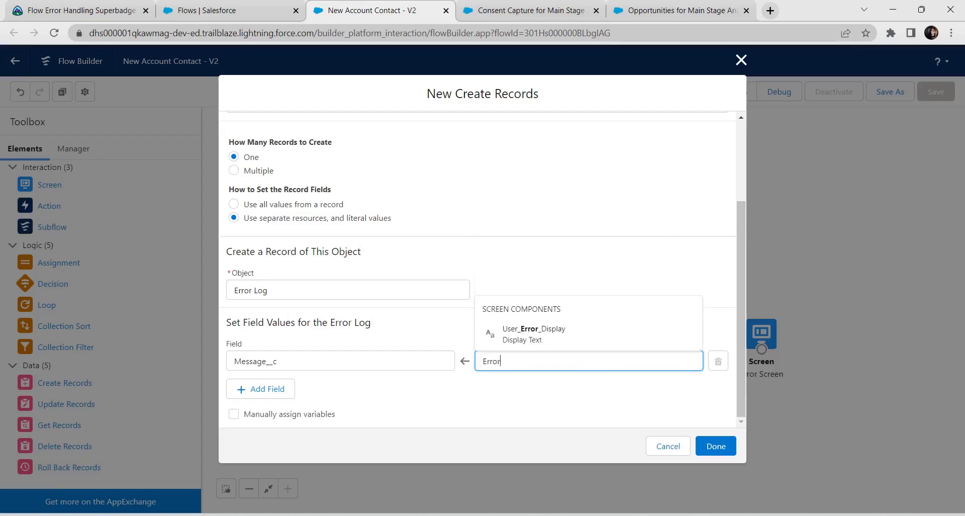
pyautogui.press('Tab')
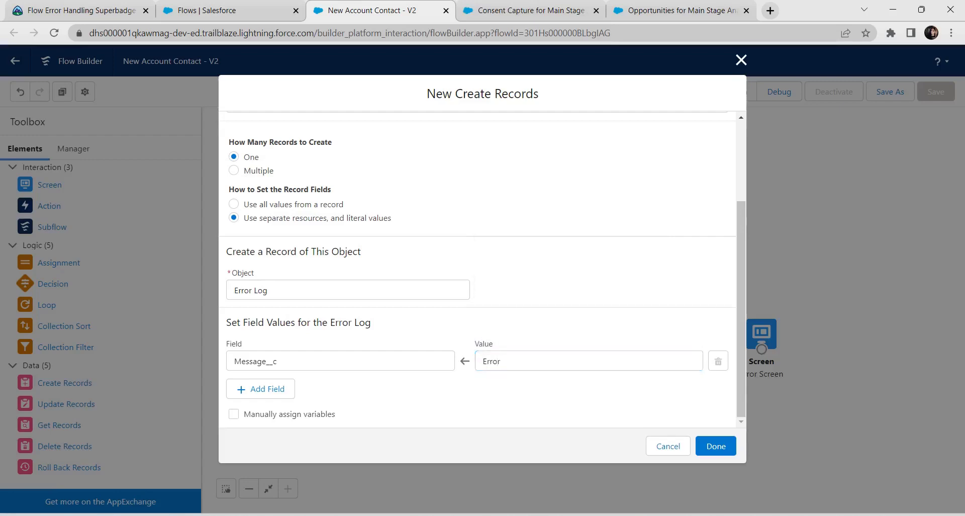
pyautogui.click(716, 446)
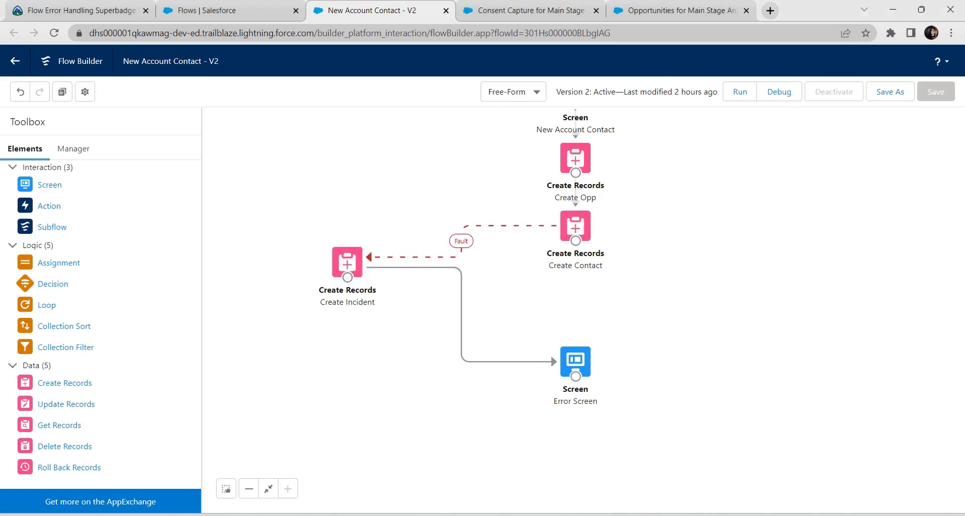
# Step: Switch the flow canvas to Auto-Layout, discarding the unsaved element positions
pyautogui.click(513, 91)
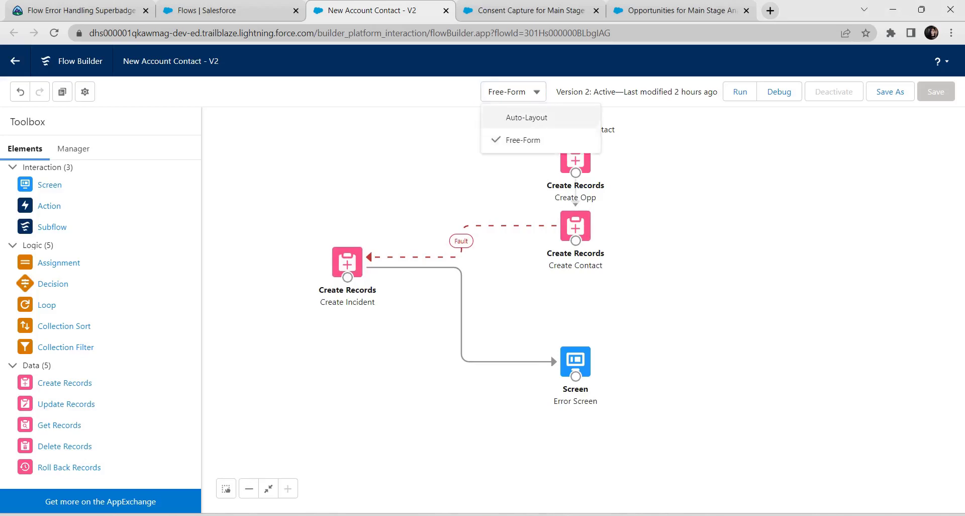
pyautogui.click(510, 116)
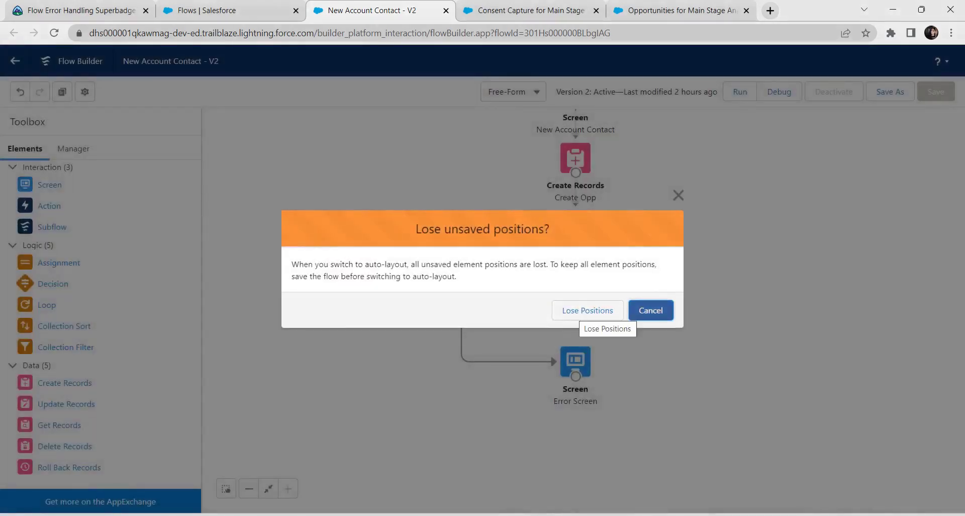
pyautogui.click(588, 311)
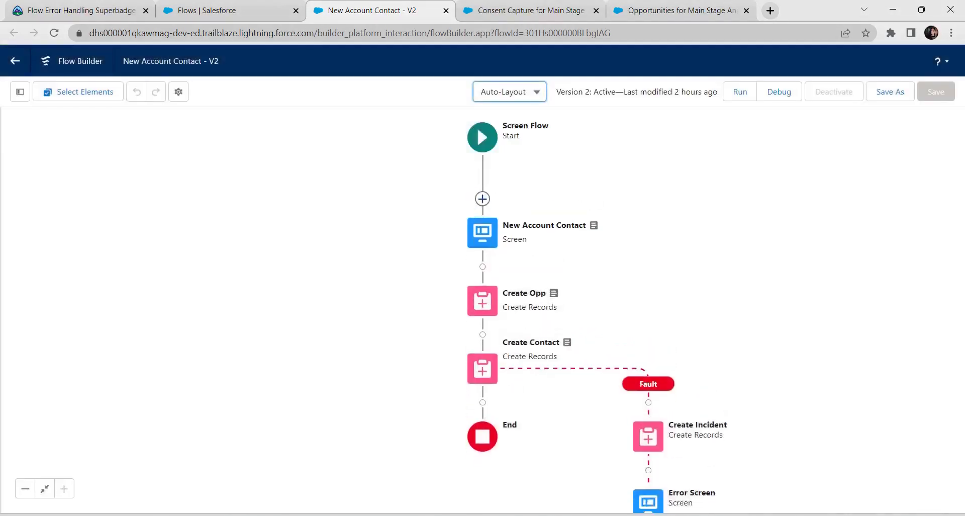
# Step: Review the Create Incident element's record settings and field values, and close it without changes
pyautogui.moveTo(578, 382); pyautogui.dragTo(568, 203)
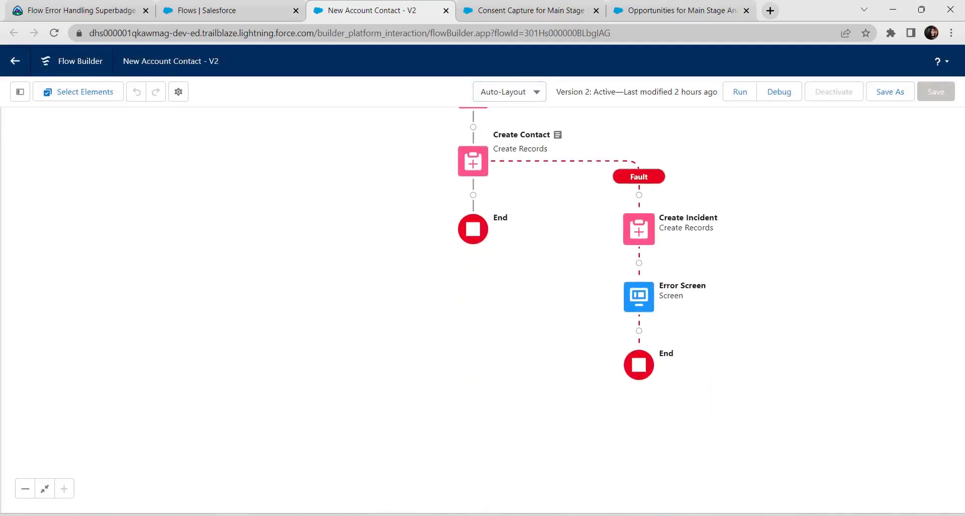
pyautogui.click(639, 229)
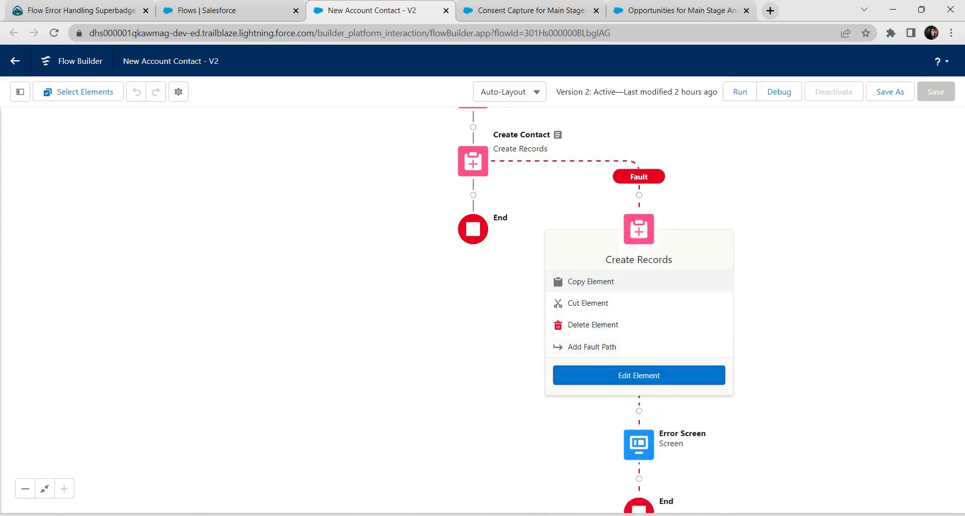
pyautogui.click(639, 375)
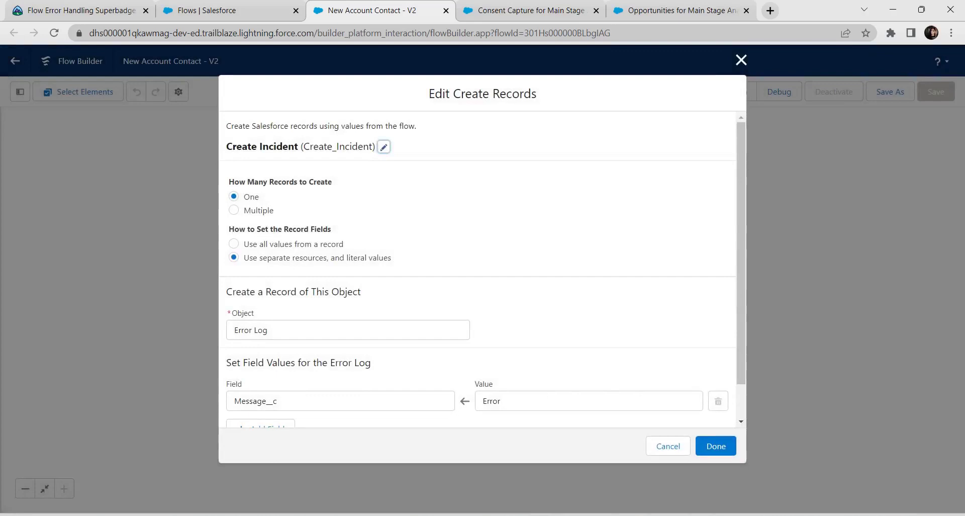
pyautogui.click(741, 60)
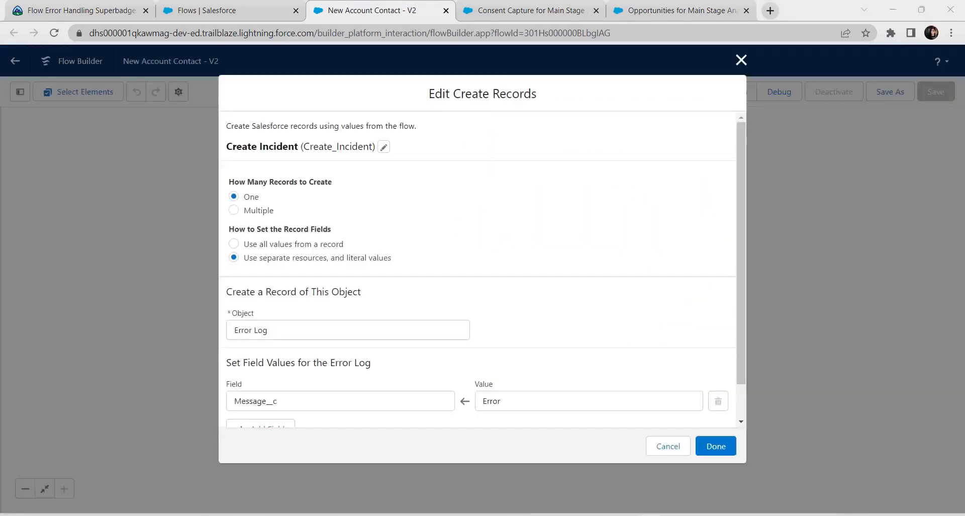
pyautogui.scroll(-1, 482, 269)
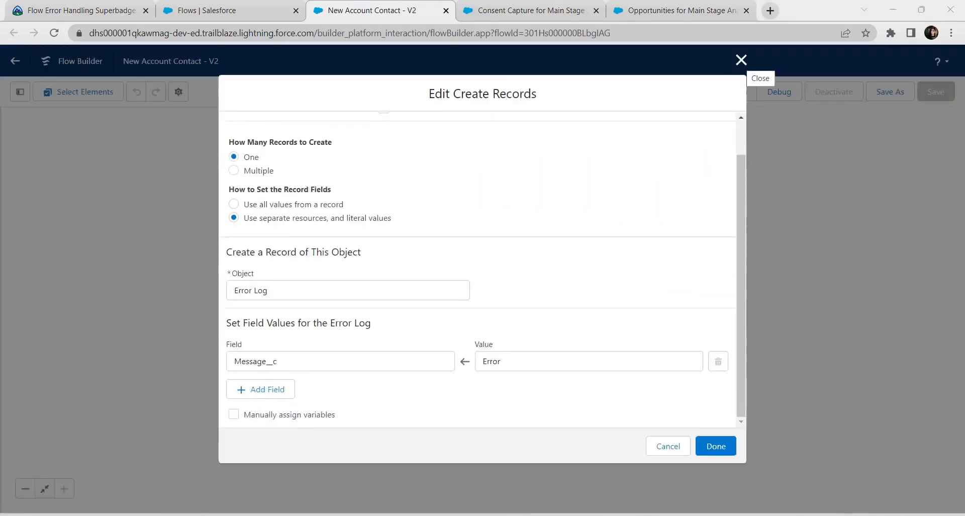
pyautogui.click(741, 60)
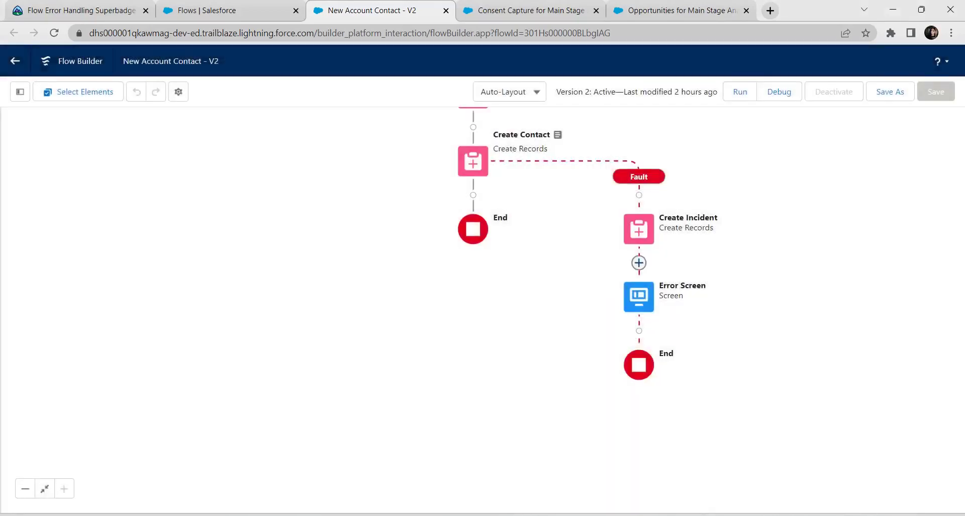
# Step: Insert a Roll Back Records element labelled Roll Back Record, API name Roll_Back_Record, between Create Incident and Error Screen
pyautogui.click(639, 262)
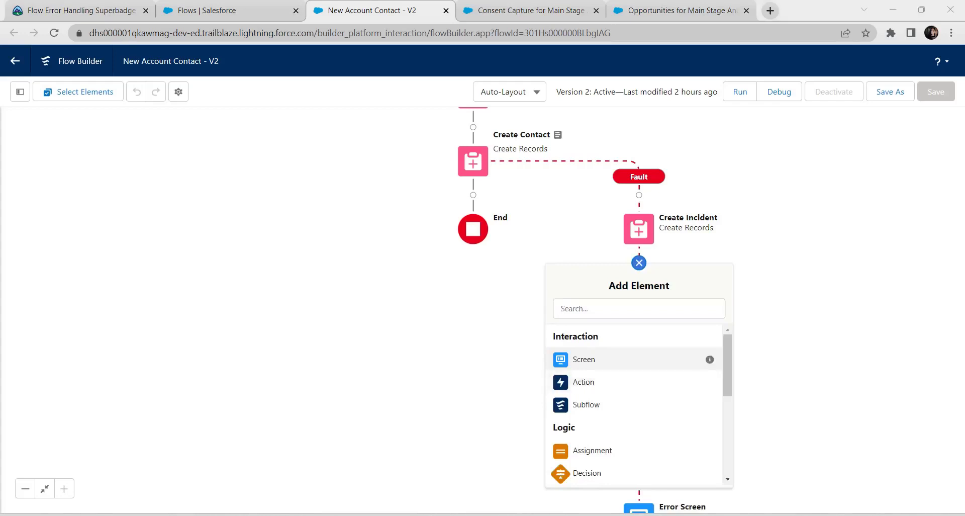
pyautogui.write('roll')
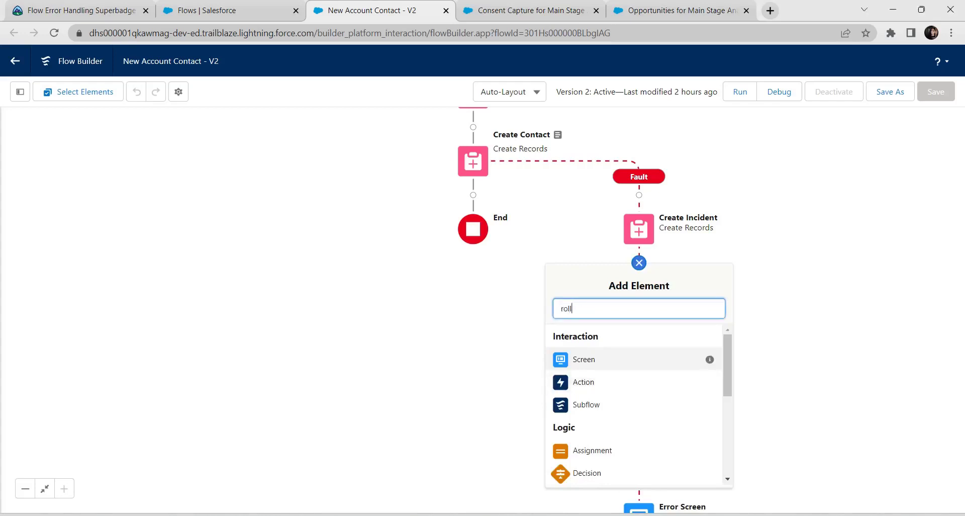
pyautogui.press('Return')
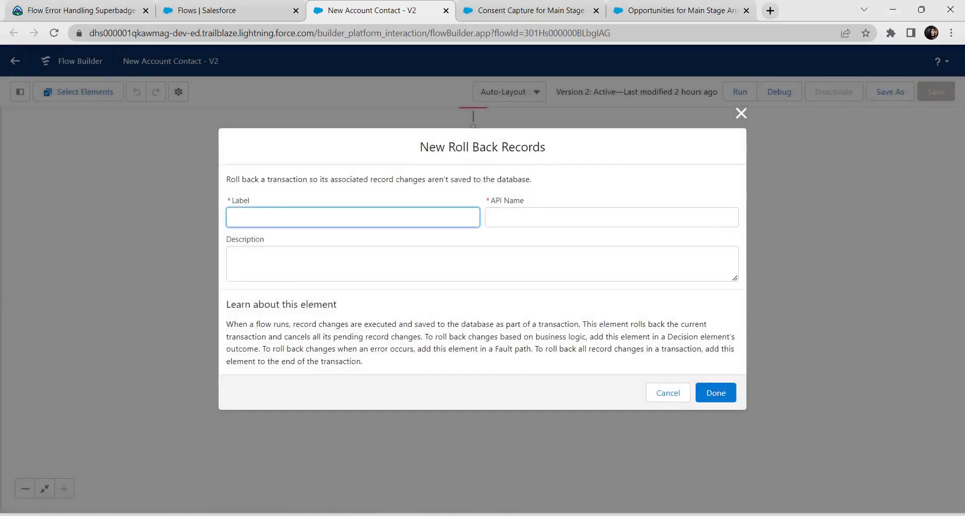
pyautogui.write('Roll Back Record')
pyautogui.click(482, 263)
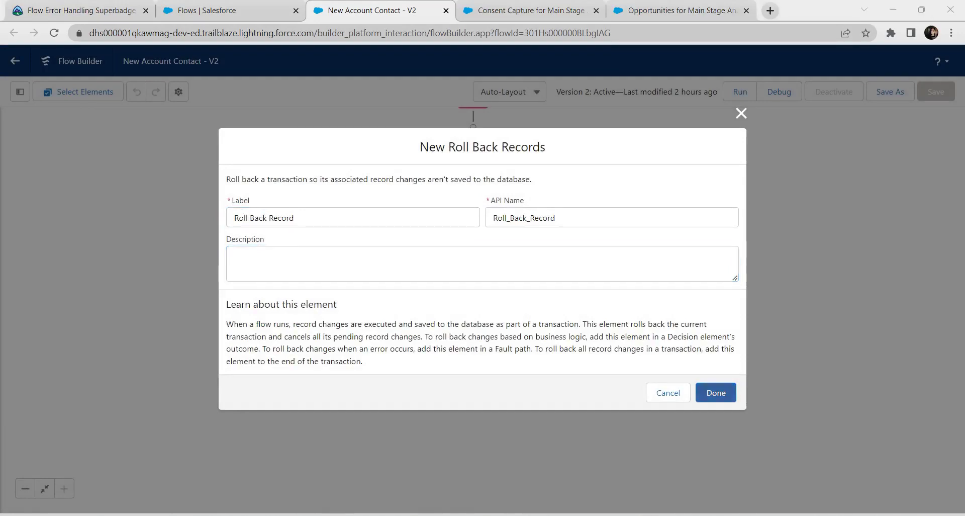
pyautogui.click(715, 393)
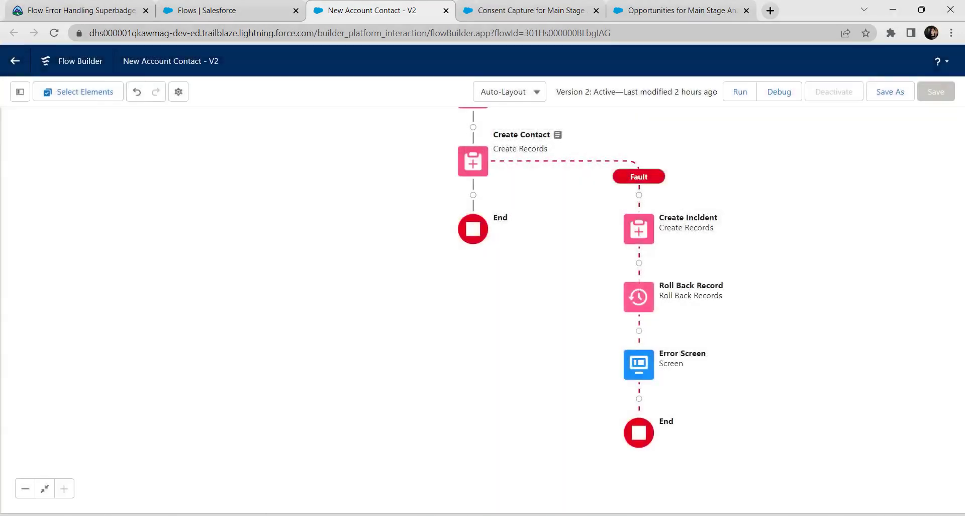
# Step: Switch the flow canvas back to the Free-Form layout
pyautogui.moveTo(552, 212); pyautogui.dragTo(554, 455)
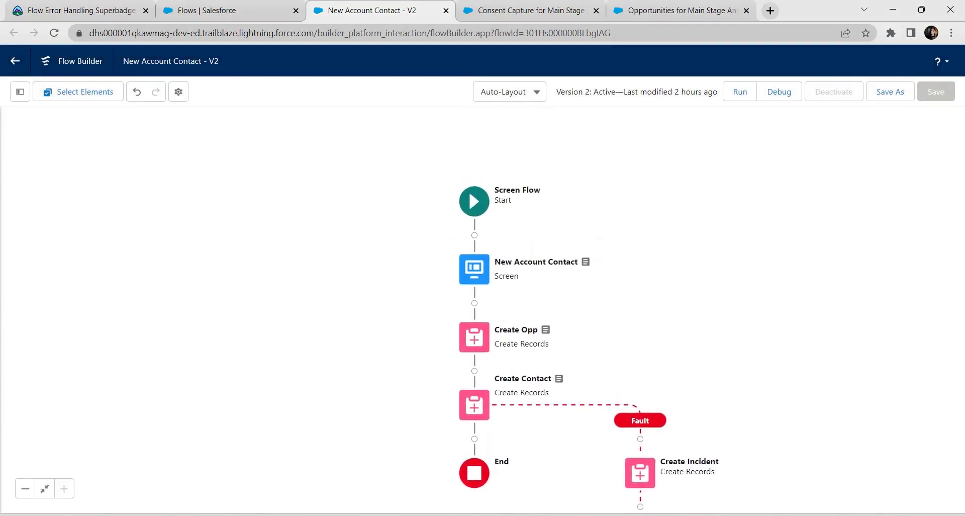
pyautogui.click(509, 91)
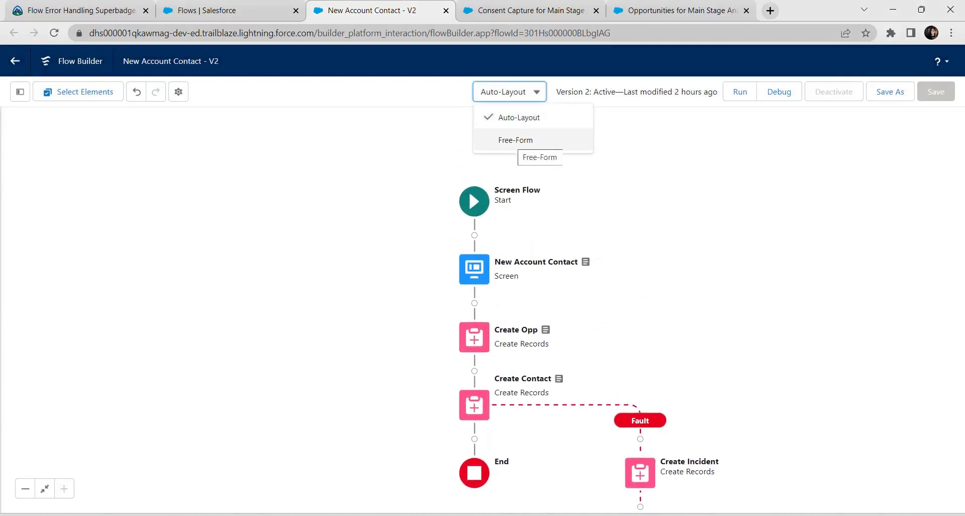
pyautogui.click(515, 139)
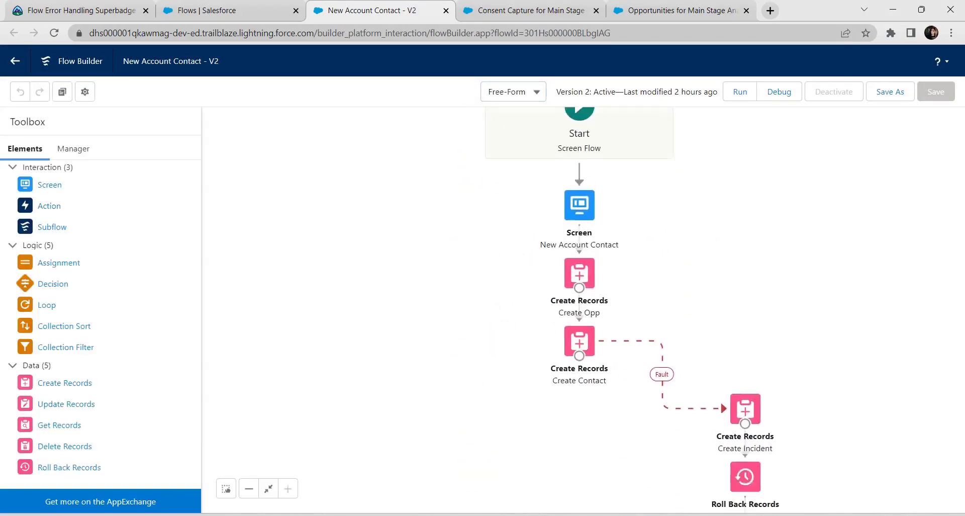
# Step: Pull Roll Back Record out of line and delete the connectors running from Create Contact through Create Incident and Roll Back Record to Error Screen
pyautogui.scroll(-3, 578, 302)
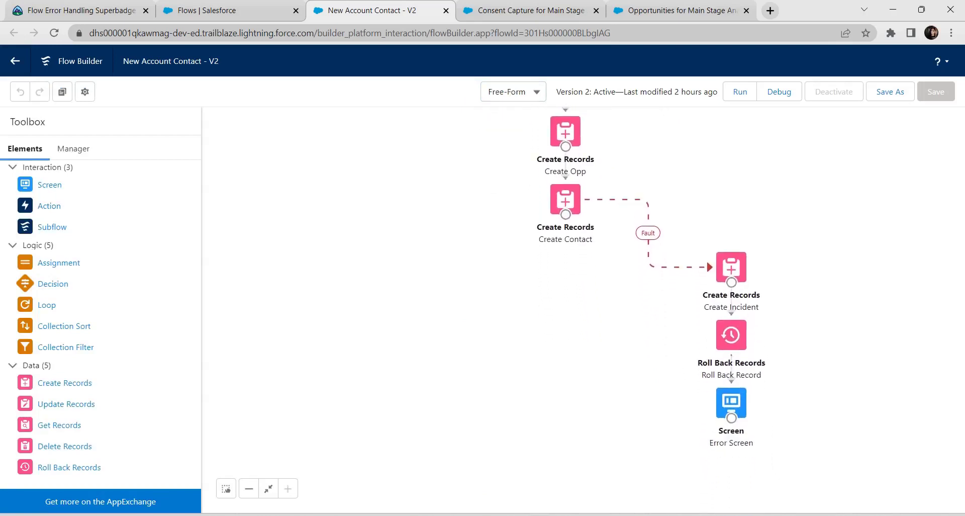
pyautogui.moveTo(731, 334); pyautogui.dragTo(617, 338)
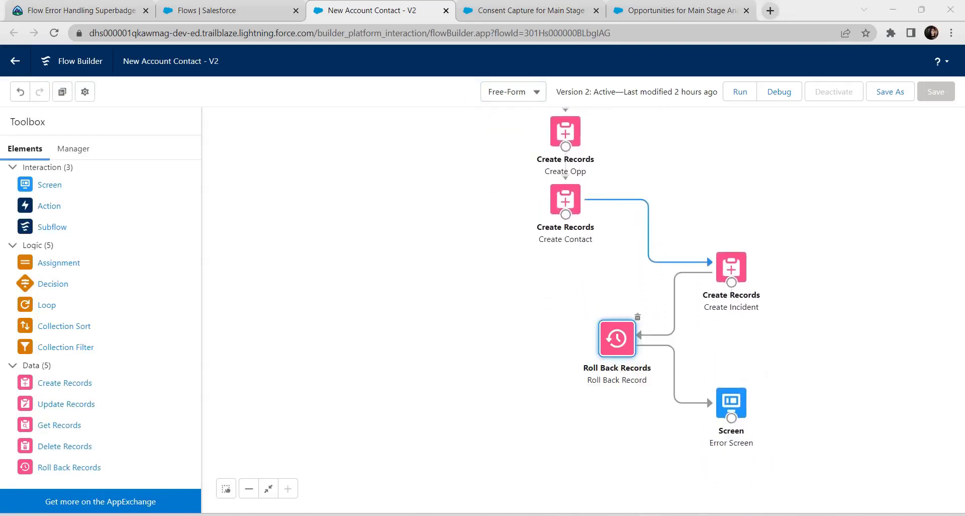
pyautogui.click(649, 231)
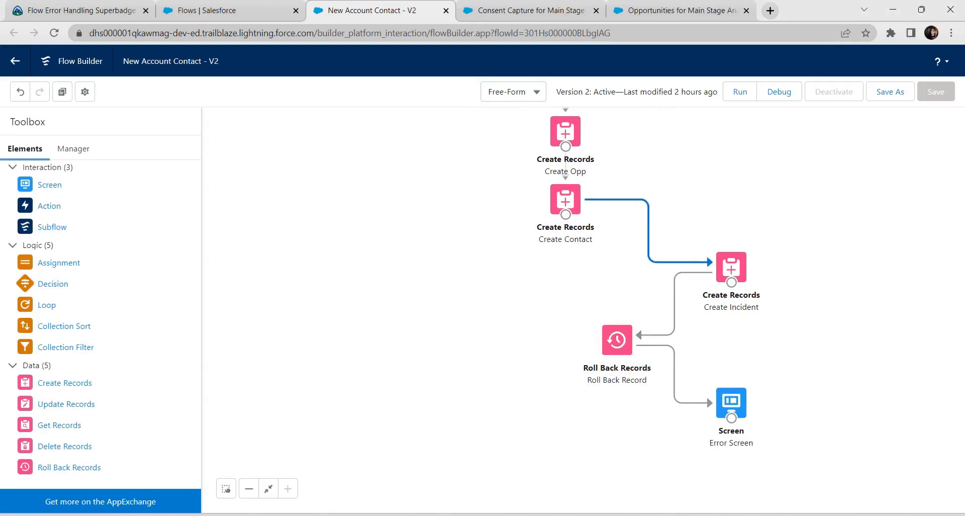
pyautogui.press('Delete')
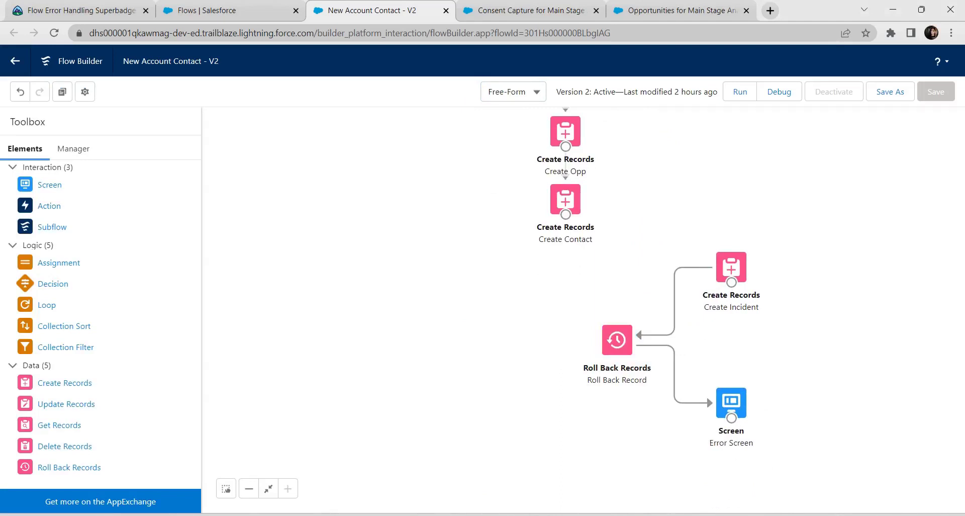
pyautogui.click(675, 302)
pyautogui.press('Delete')
pyautogui.click(674, 371)
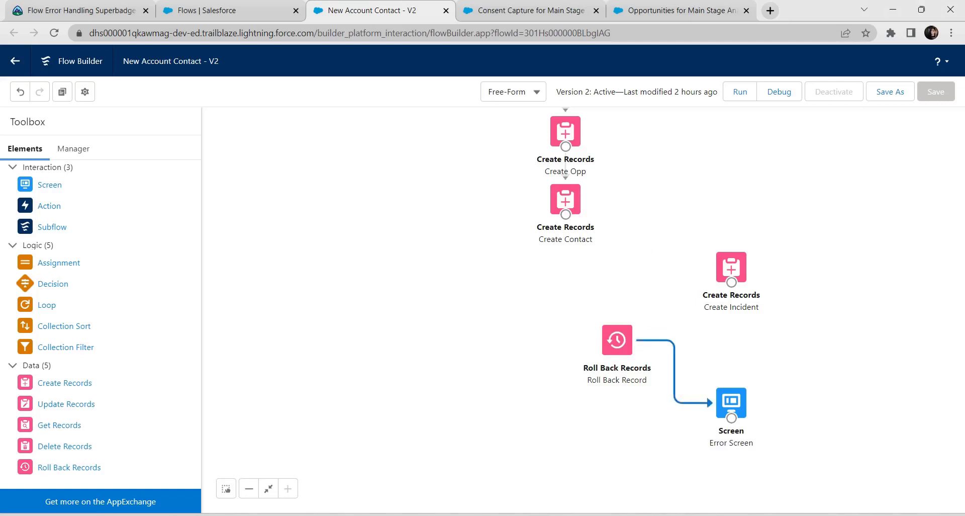
pyautogui.press('Delete')
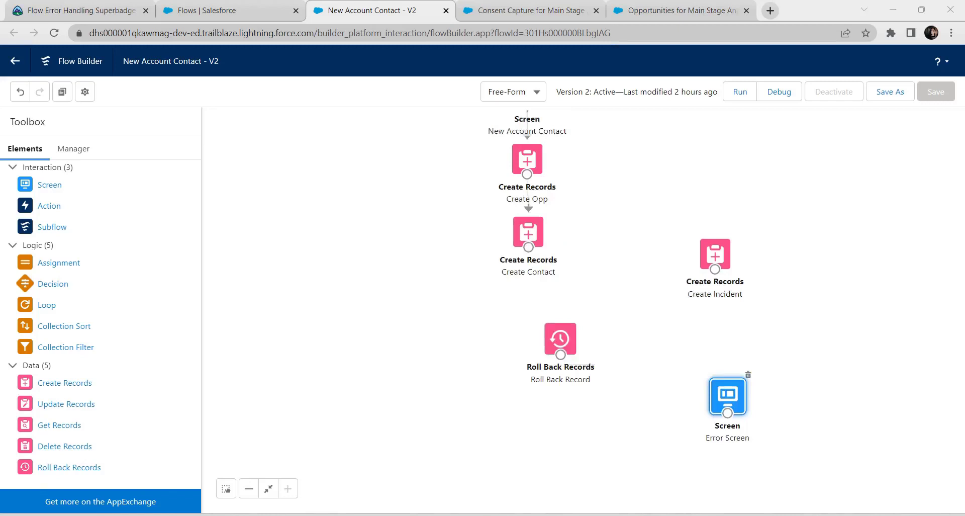
# Step: Rearrange the disconnected elements beside the main path, with Error Screen uppermost, Roll Back Record in the middle and Create Incident lowest
pyautogui.moveTo(561, 338); pyautogui.dragTo(611, 329)
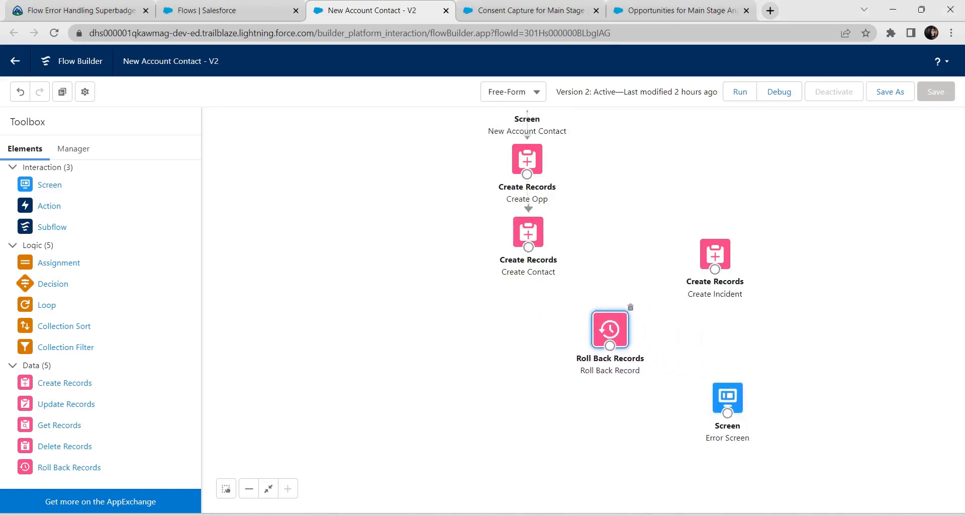
pyautogui.moveTo(727, 397); pyautogui.dragTo(715, 155)
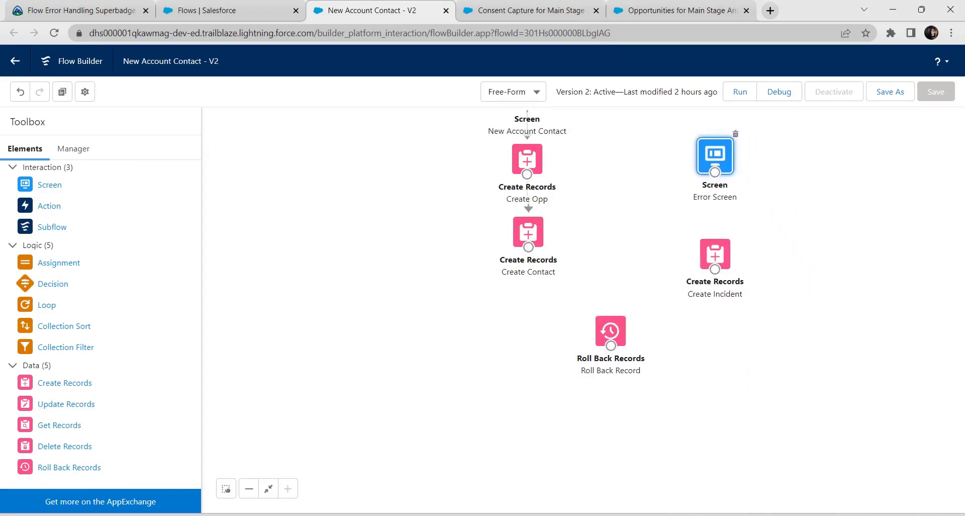
pyautogui.moveTo(715, 253); pyautogui.dragTo(689, 421)
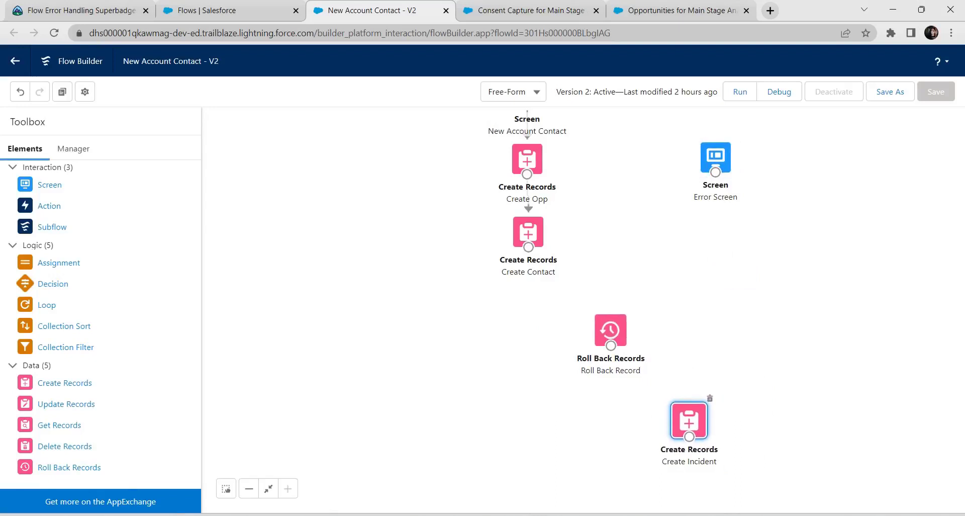
pyautogui.moveTo(611, 330); pyautogui.dragTo(697, 290)
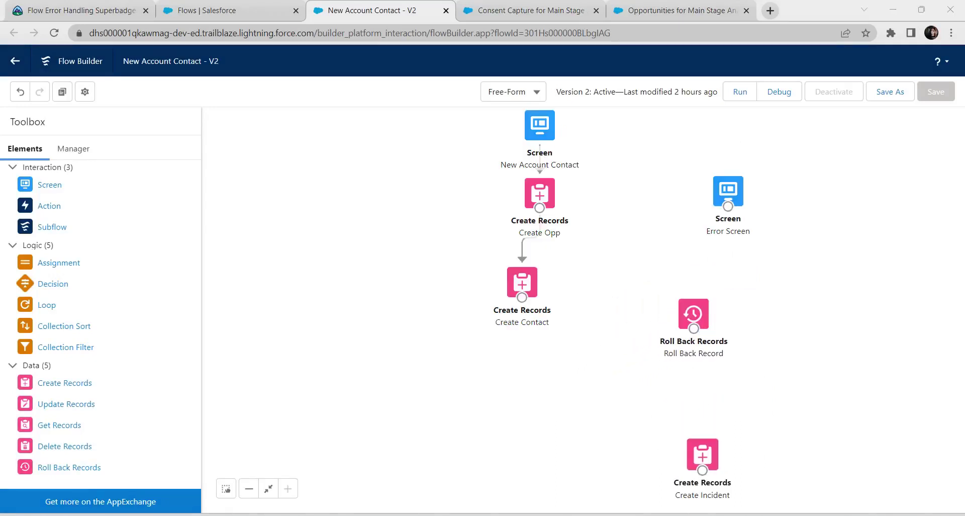
# Step: Rebuild the fault path from Create Contact to Roll Back Record, Create Incident and Error Screen, keeping only the fault connector out of Create Contact
pyautogui.moveTo(702, 470); pyautogui.dragTo(727, 204)
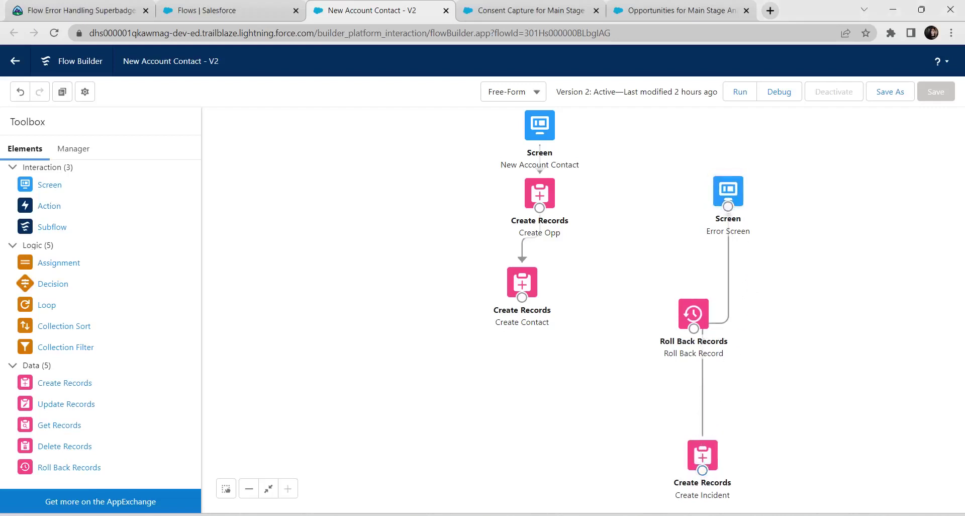
pyautogui.moveTo(694, 328)
pyautogui.mouseDown()
pyautogui.moveTo(687, 384)
pyautogui.moveTo(702, 465)
pyautogui.mouseUp()
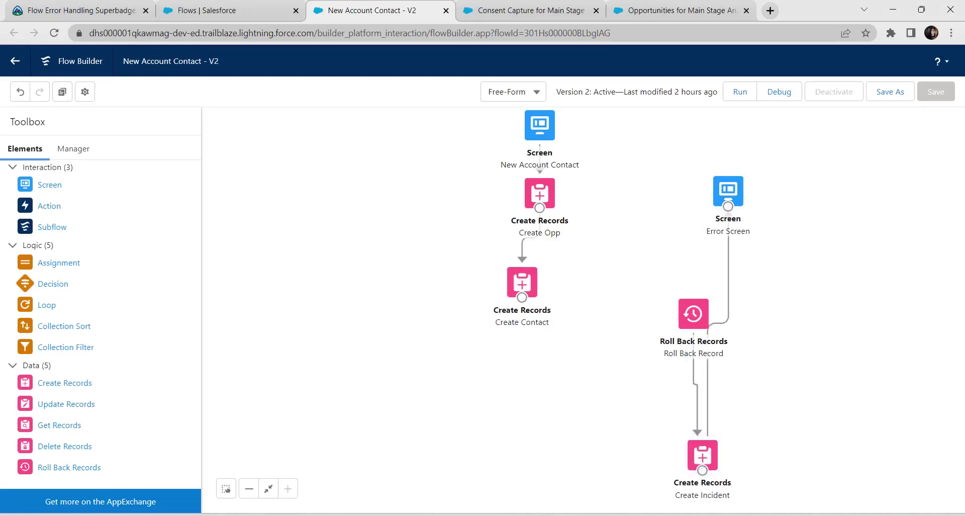
pyautogui.moveTo(521, 297); pyautogui.dragTo(690, 313)
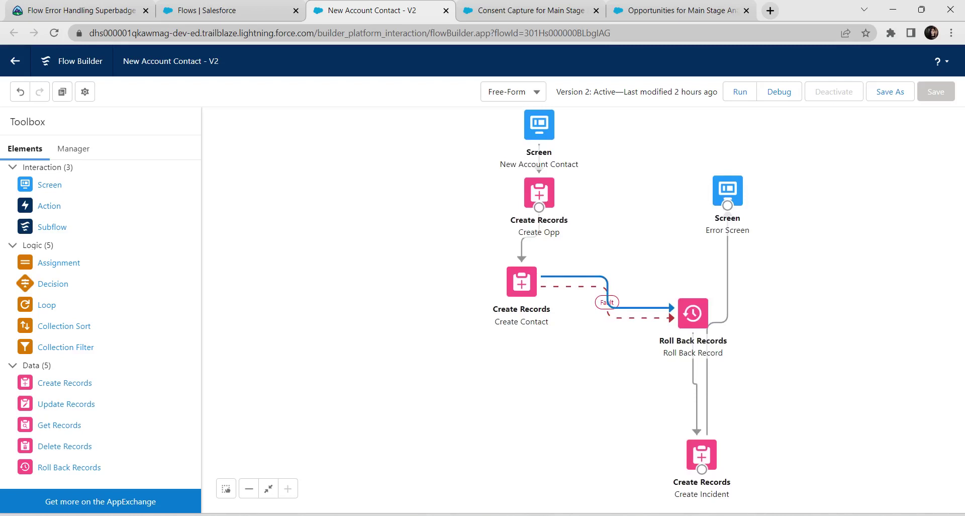
pyautogui.press('Delete')
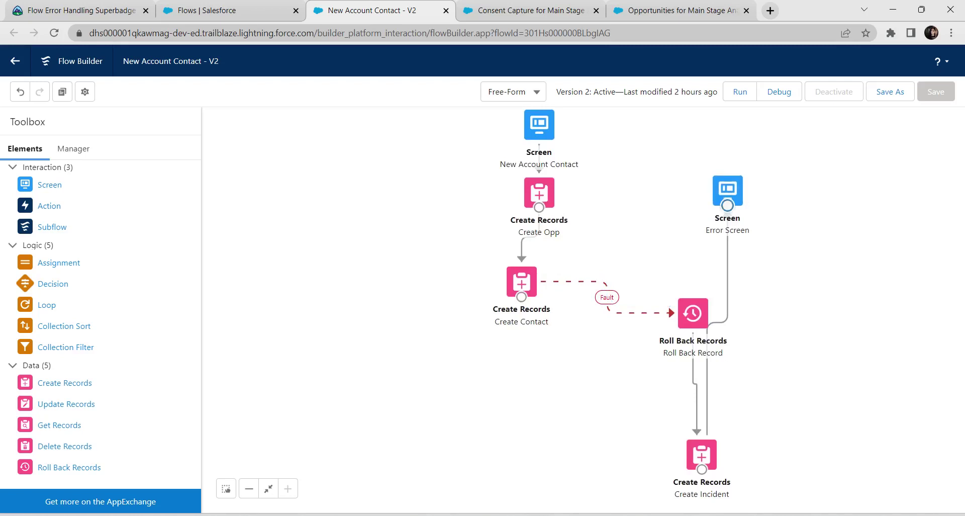
# Step: Connect Error Screen back to the New Account Contact screen and save the flow using Save As
pyautogui.moveTo(727, 205); pyautogui.dragTo(536, 126)
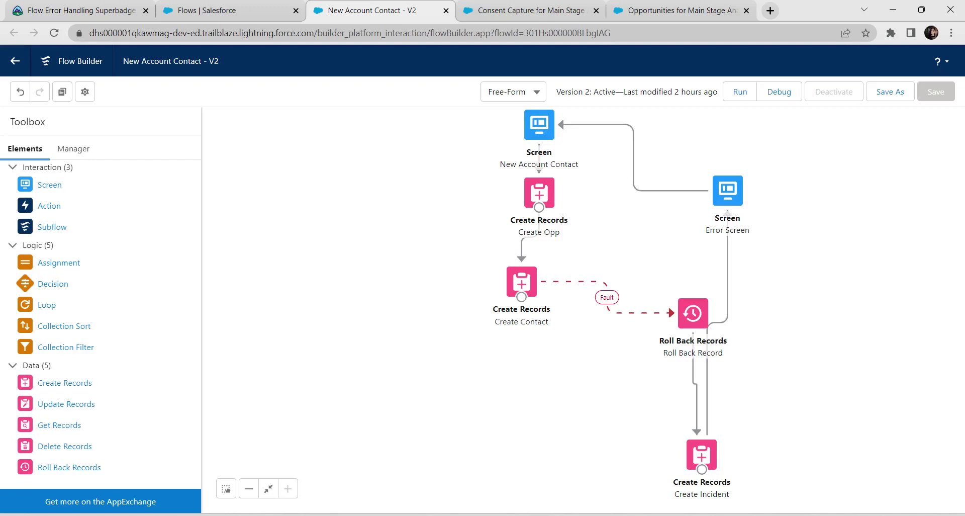
pyautogui.click(890, 91)
pyautogui.click(717, 372)
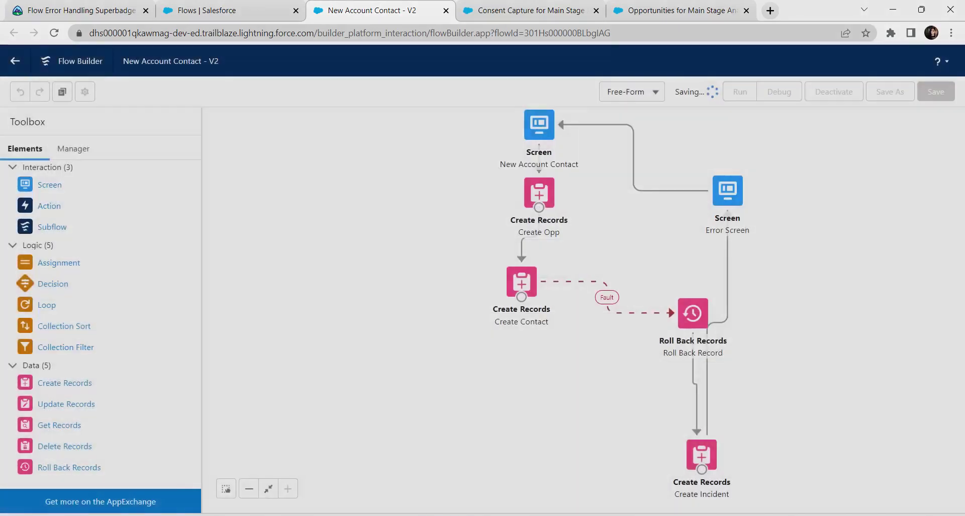